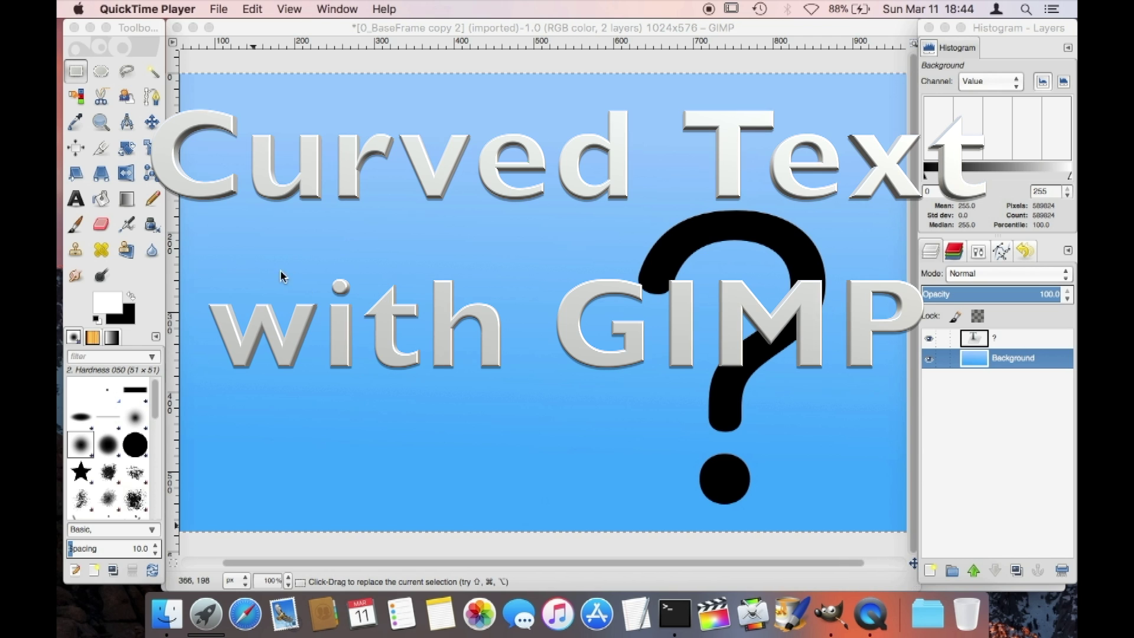
Switch to GIMP, showing the blue gradient image with the black question mark.
{"action": "left_click", "coordinate": [153, 101]}
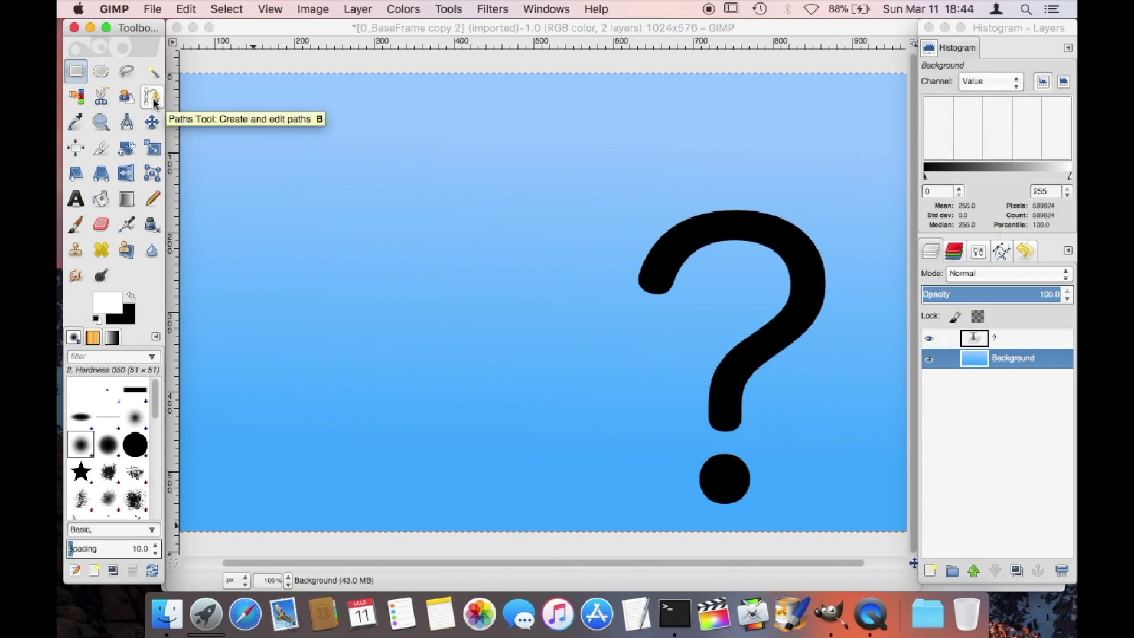
Draw a path from lower left to upper right and bend its handles into a smooth arc.
{"action": "left_click", "coordinate": [149, 99]}
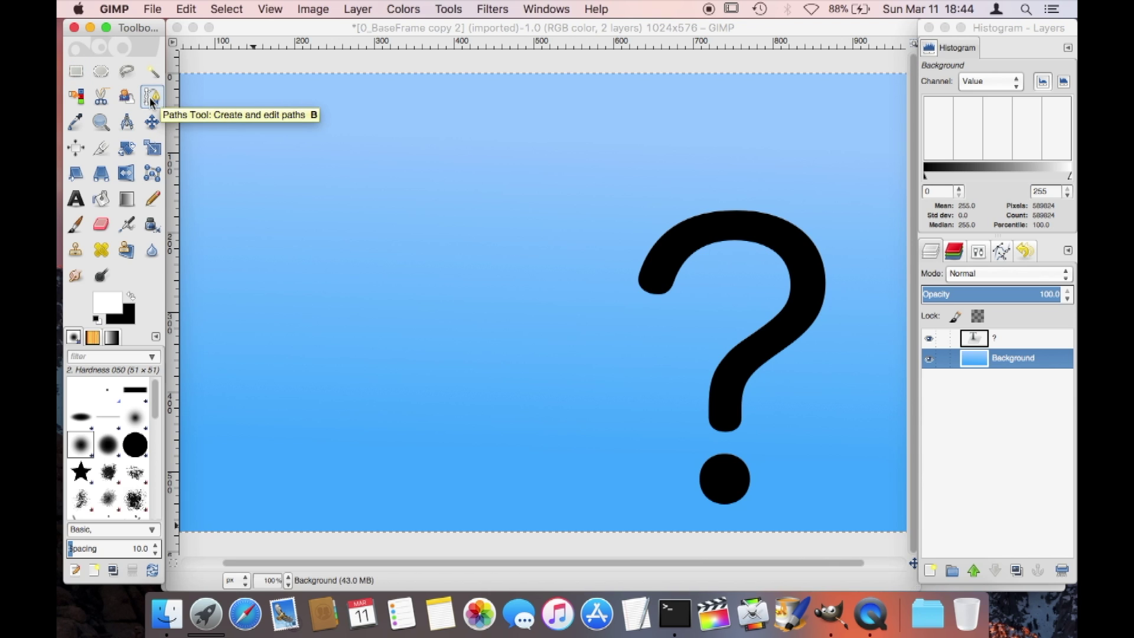
{"action": "left_click", "coordinate": [314, 434]}
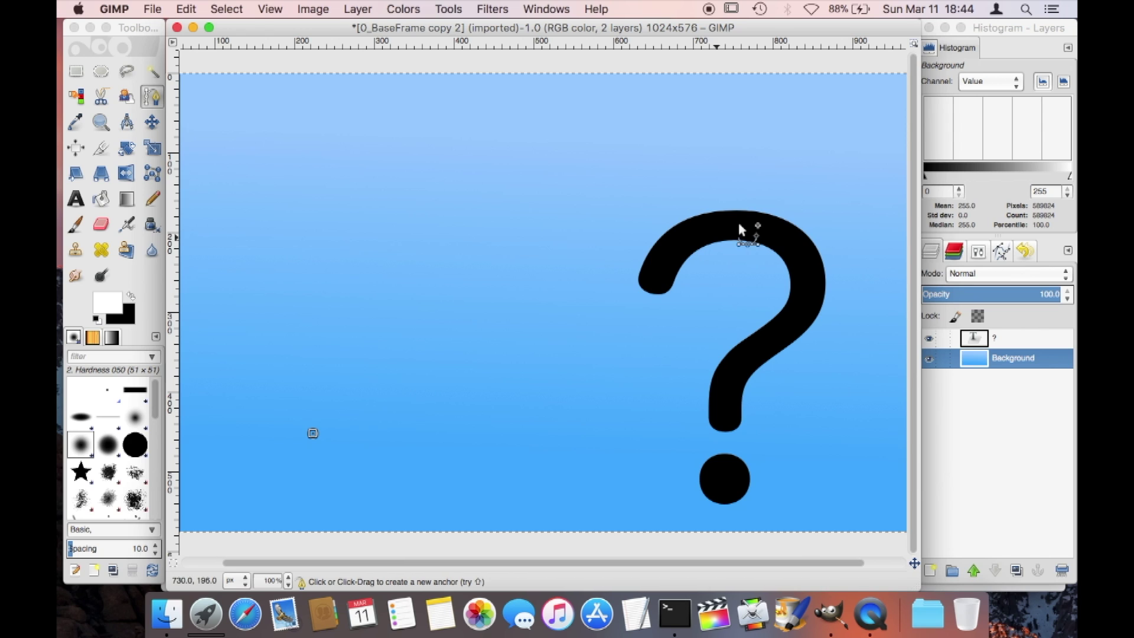
{"action": "left_click", "coordinate": [823, 197]}
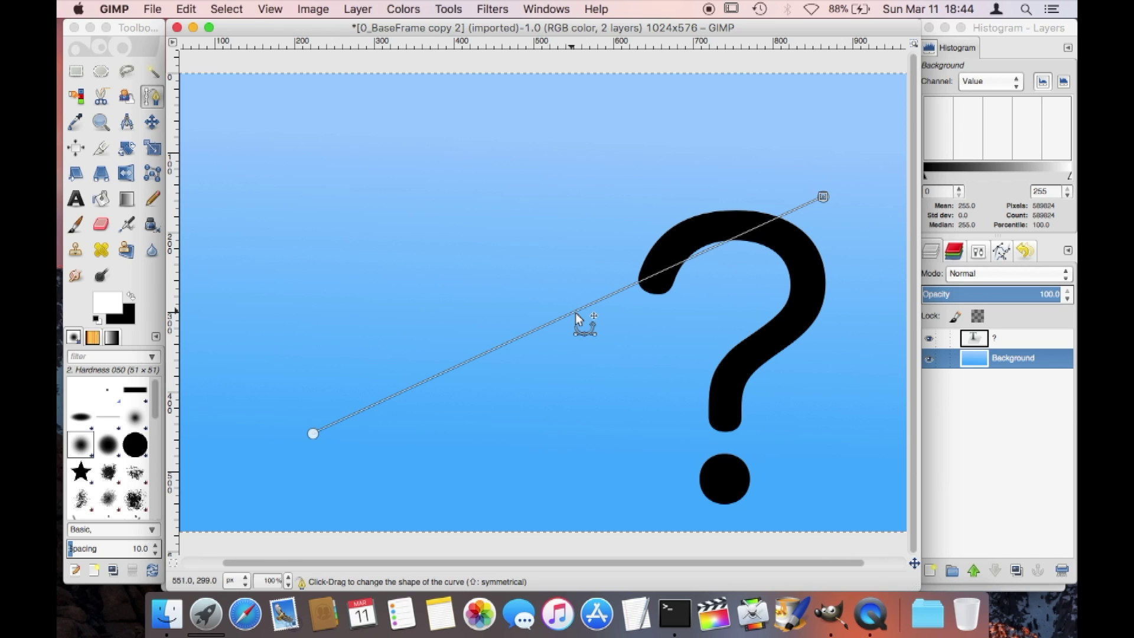
{"action": "left_click_drag", "start_coordinate": [576, 312], "coordinate": [550, 241]}
{"action": "left_click_drag", "start_coordinate": [272, 342], "coordinate": [359, 304]}
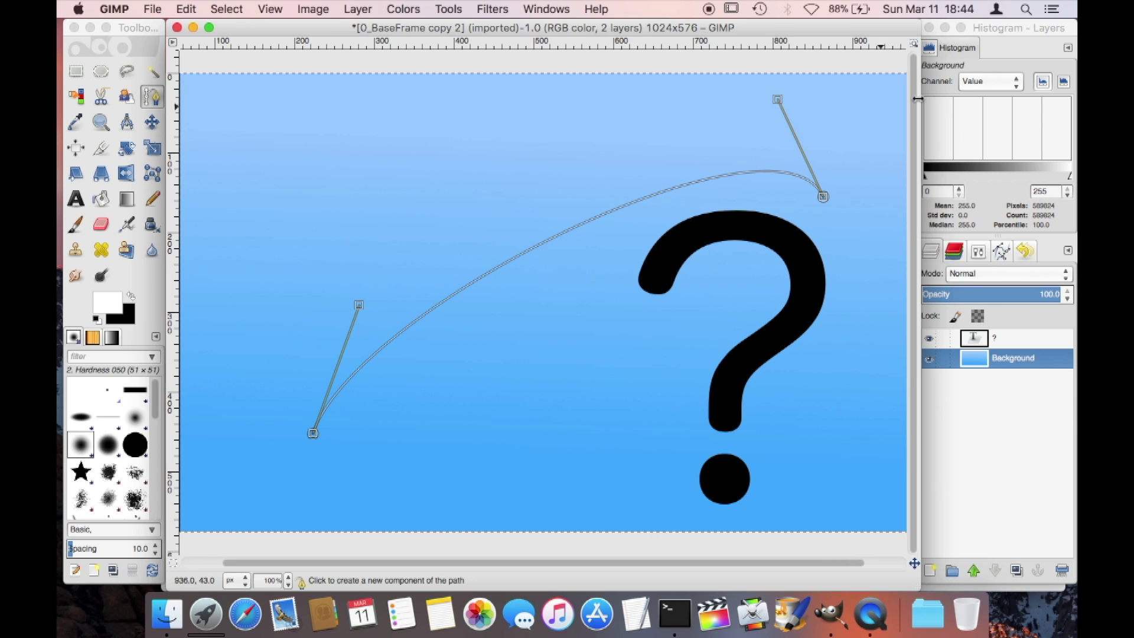
{"action": "left_click_drag", "start_coordinate": [779, 101], "coordinate": [677, 120]}
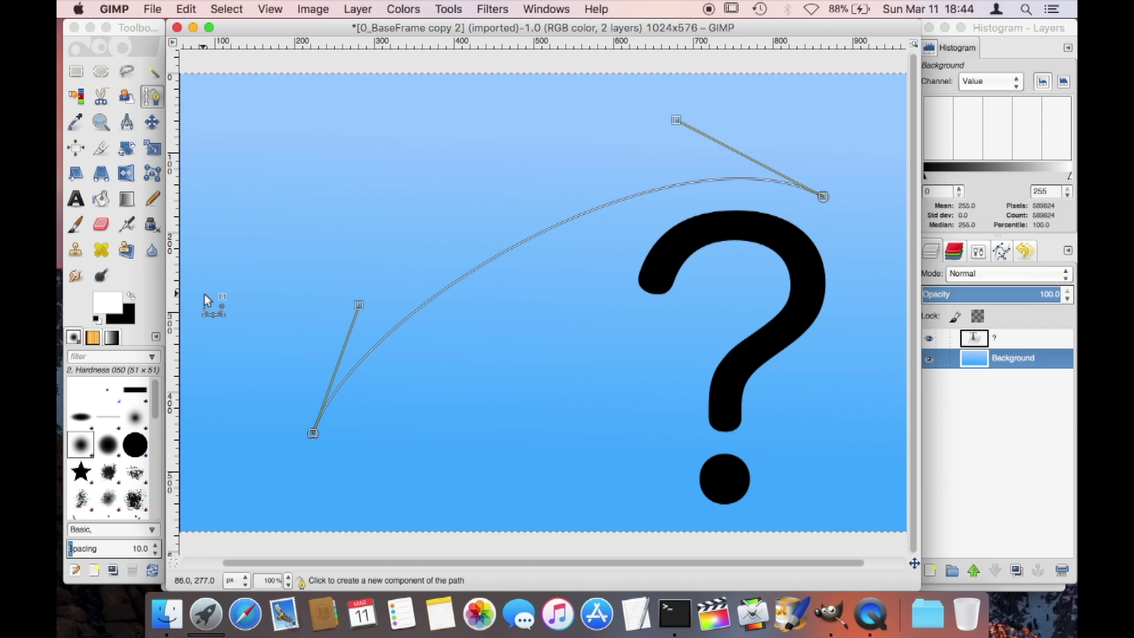
Add a text layer reading 'How to create' / 'curved Text' on two lines and select it all.
{"action": "left_click", "coordinate": [77, 202]}
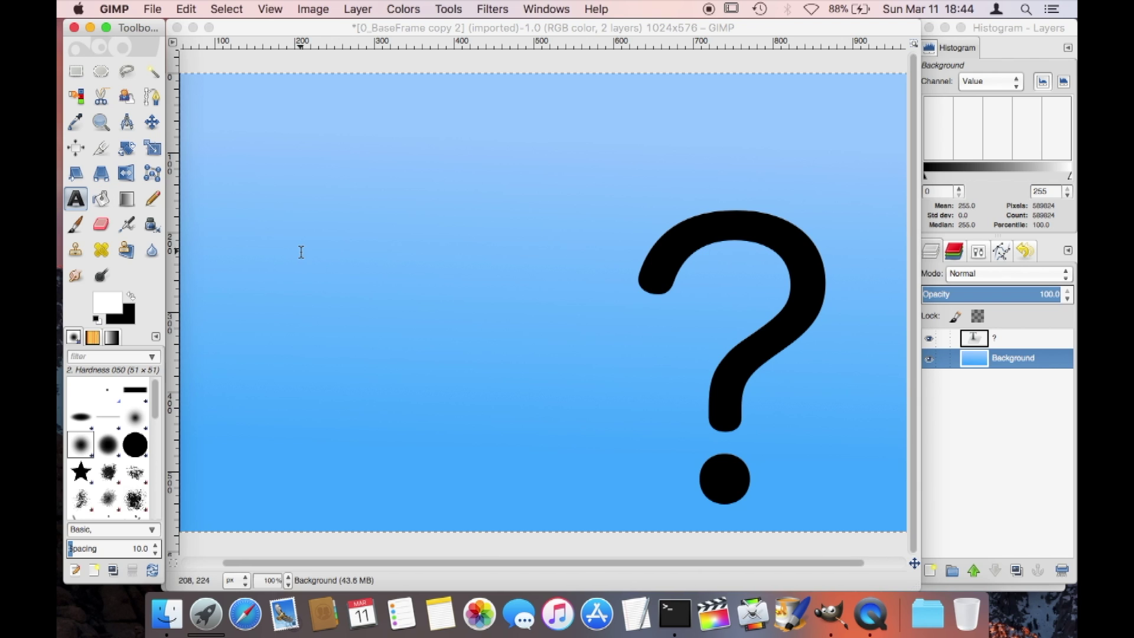
{"action": "left_click", "coordinate": [286, 222]}
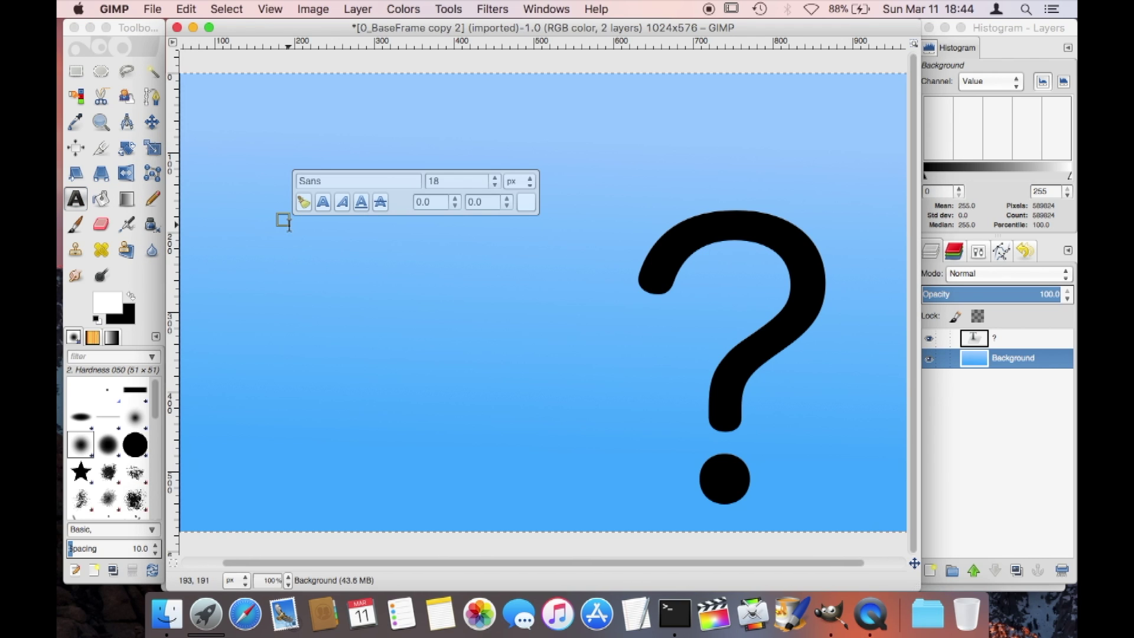
{"action": "type", "text": "How to create"}
{"action": "key", "text": "Return"}
{"action": "type", "text": "curved Text"}
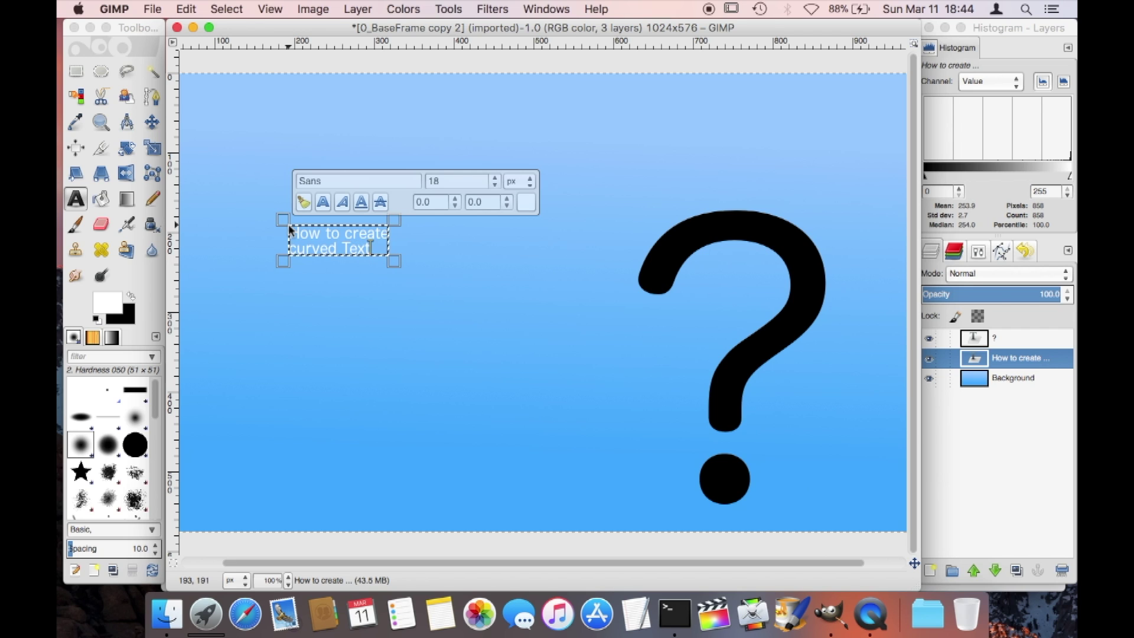
{"action": "key", "text": "super+a"}
Set the title text to Arial Black, Heavy at 90 px and finish editing.
{"action": "left_click", "coordinate": [304, 182]}
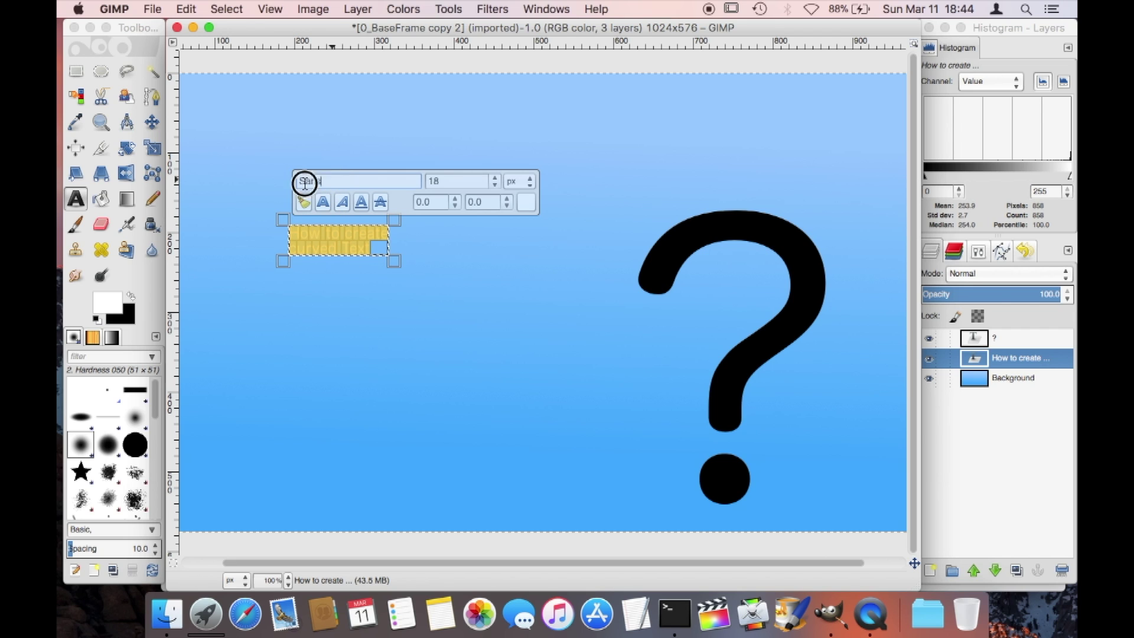
{"action": "type", "text": "arial"}
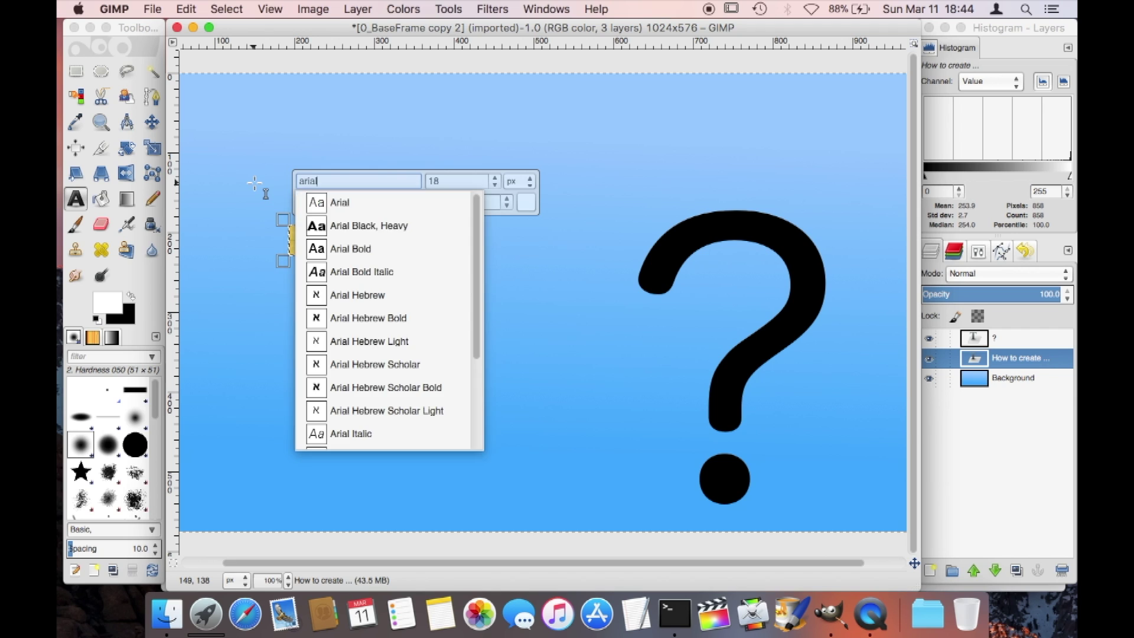
{"action": "key", "text": "Return"}
{"action": "left_click", "coordinate": [419, 183]}
{"action": "type", "text": "90"}
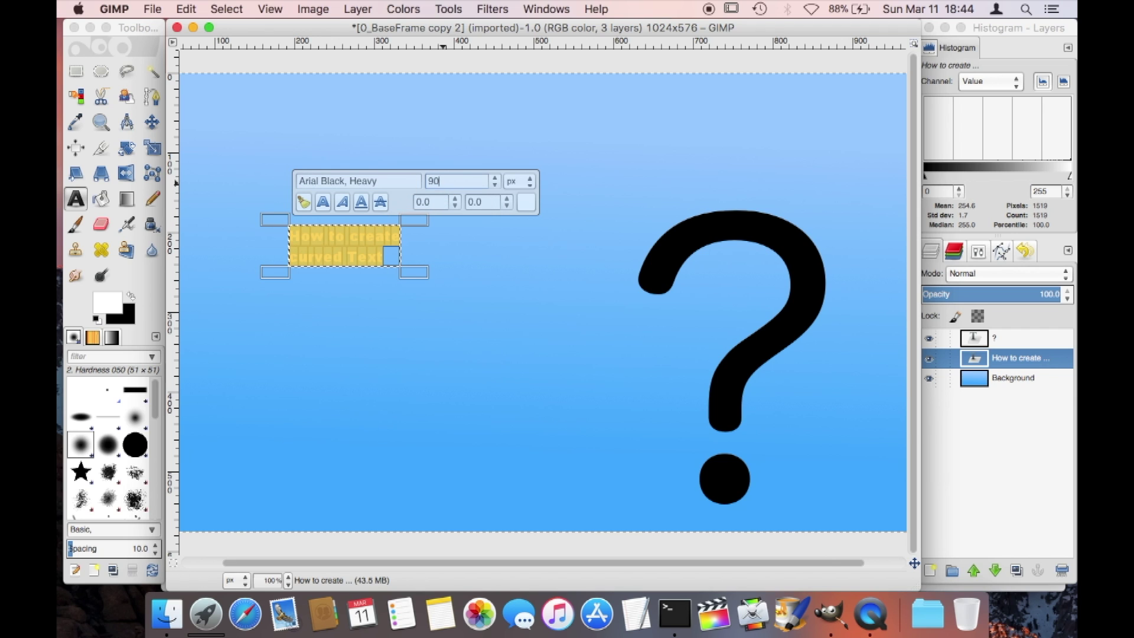
{"action": "key", "text": "Return"}
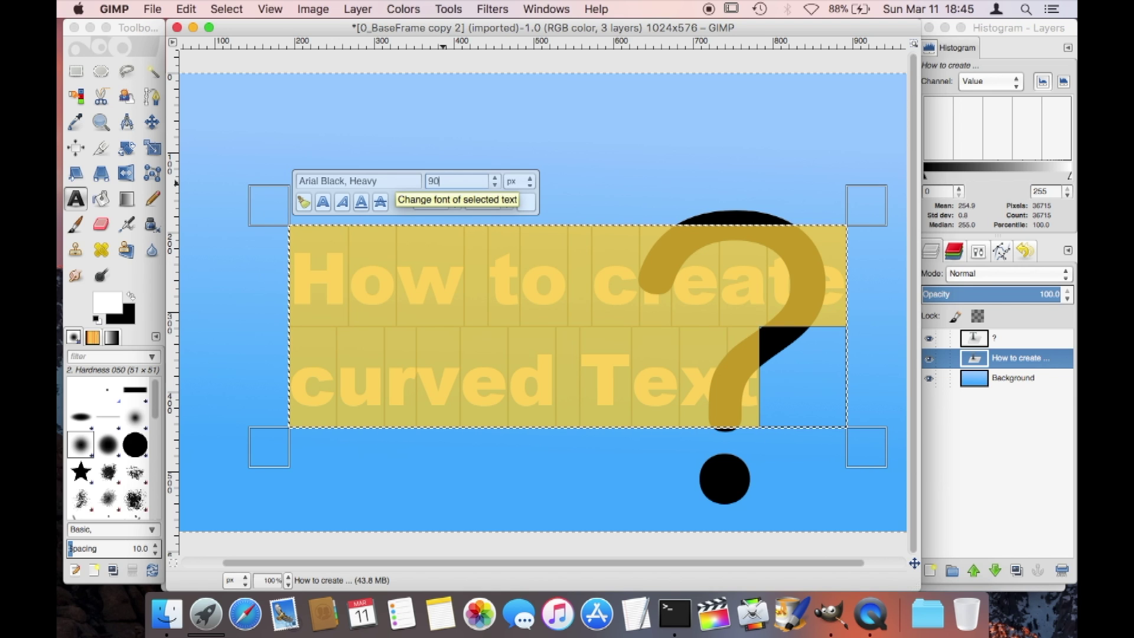
{"action": "left_click", "coordinate": [1006, 456]}
{"action": "key", "text": "Escape"}
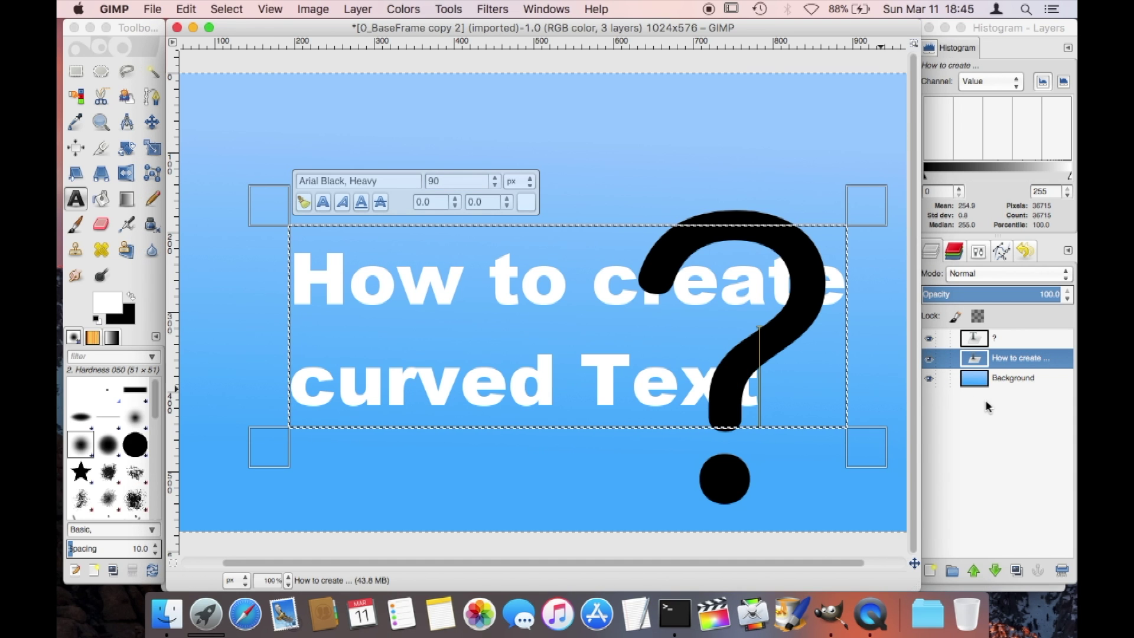
{"action": "left_click", "coordinate": [986, 403]}
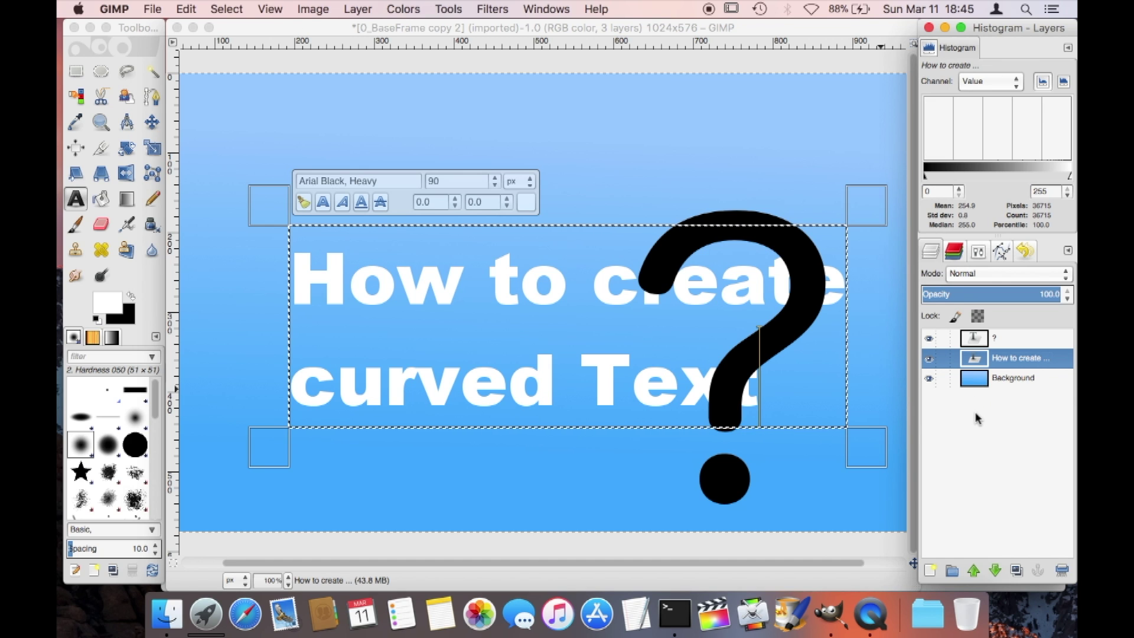
Create a new transparent layer named 'curved text 1'.
{"action": "right_click", "coordinate": [978, 417]}
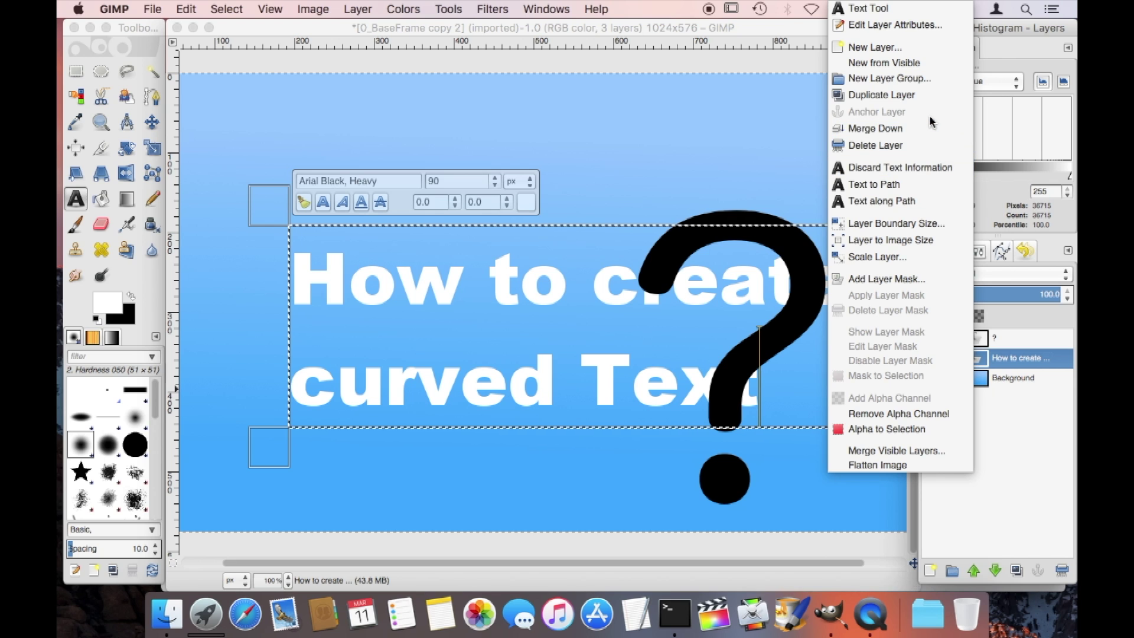
{"action": "left_click", "coordinate": [919, 54]}
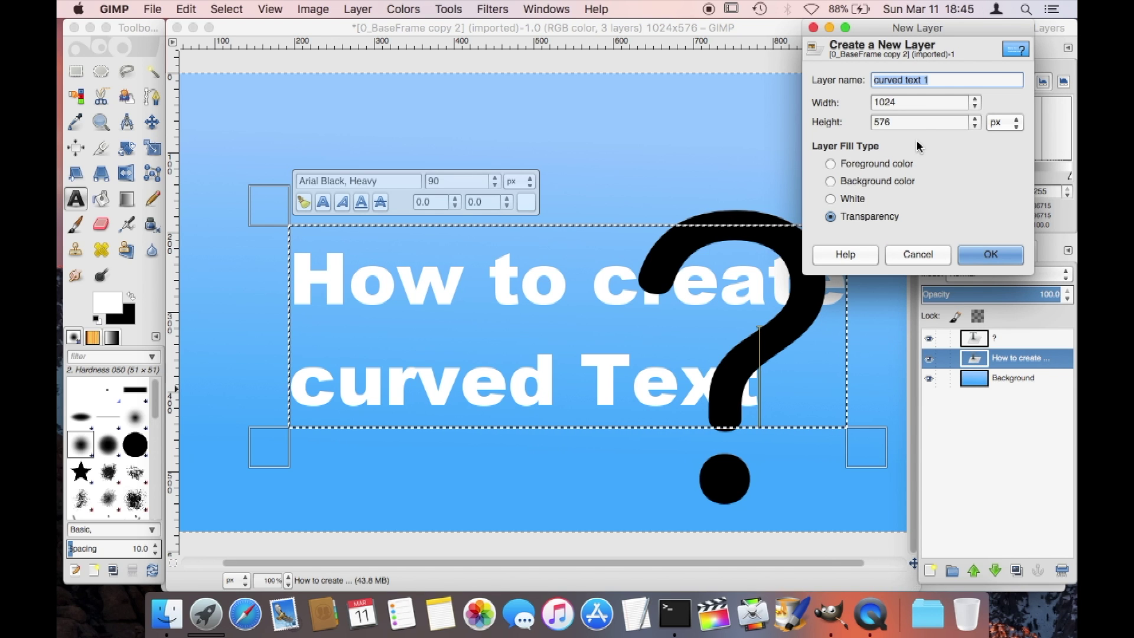
{"action": "type", "text": "c"}
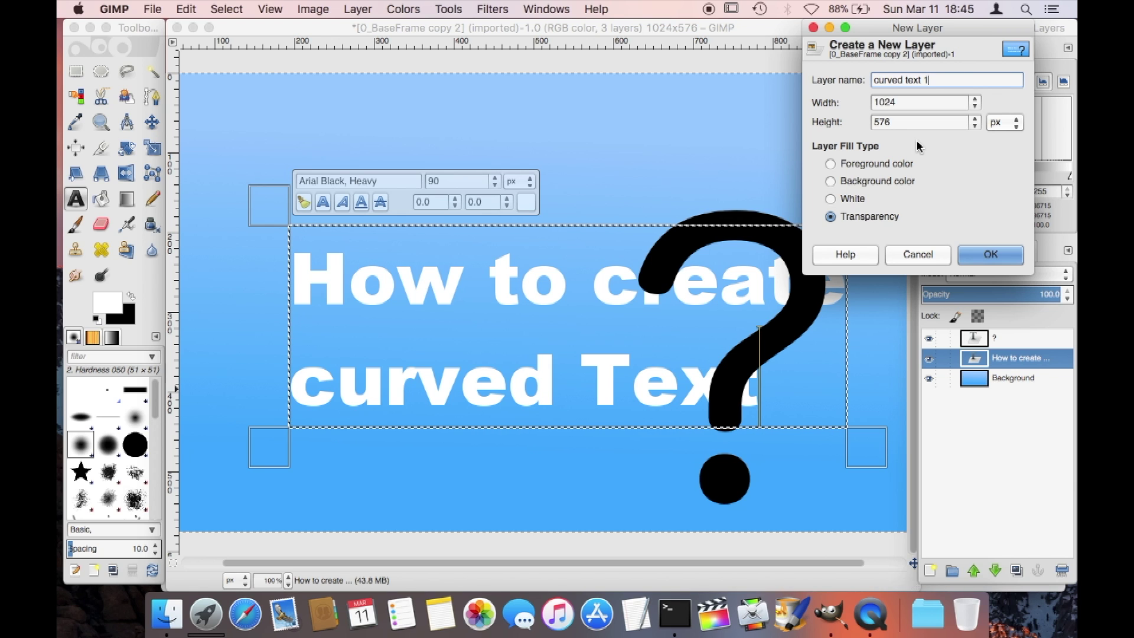
{"action": "key", "text": "Return"}
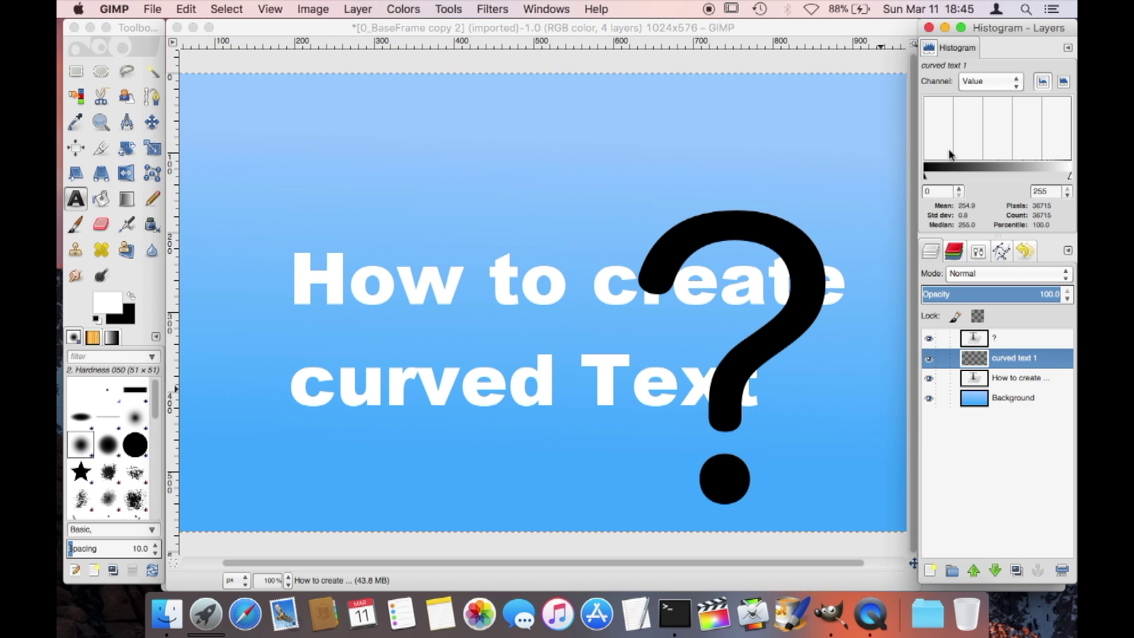
Apply Text along Path to the title text layer to wrap it along the curve.
{"action": "left_click", "coordinate": [1002, 382]}
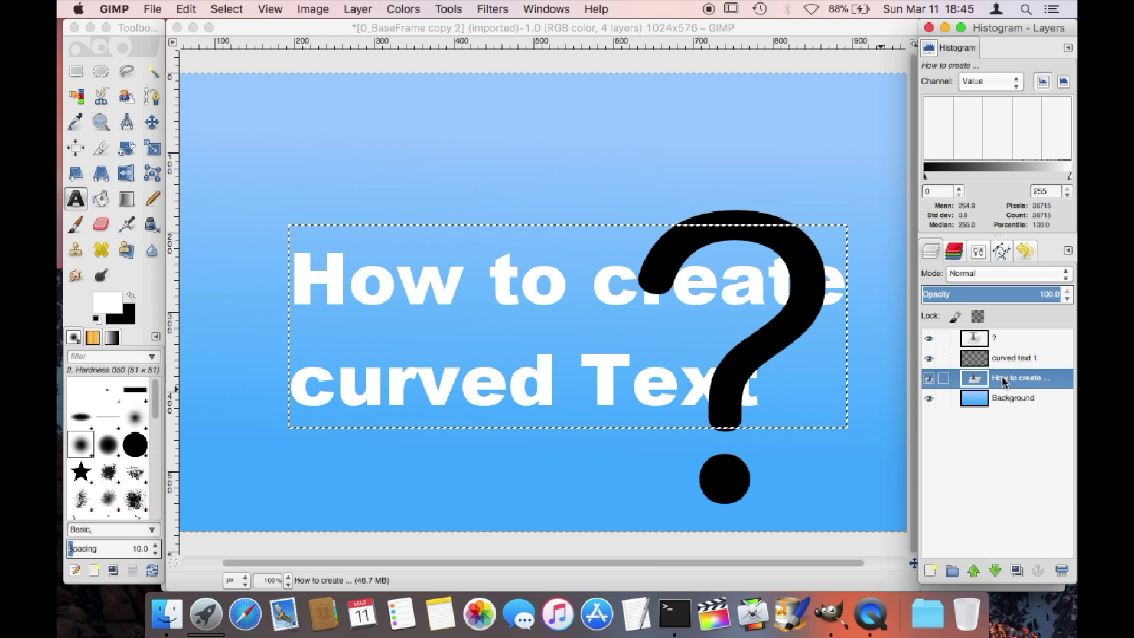
{"action": "right_click", "coordinate": [1003, 382]}
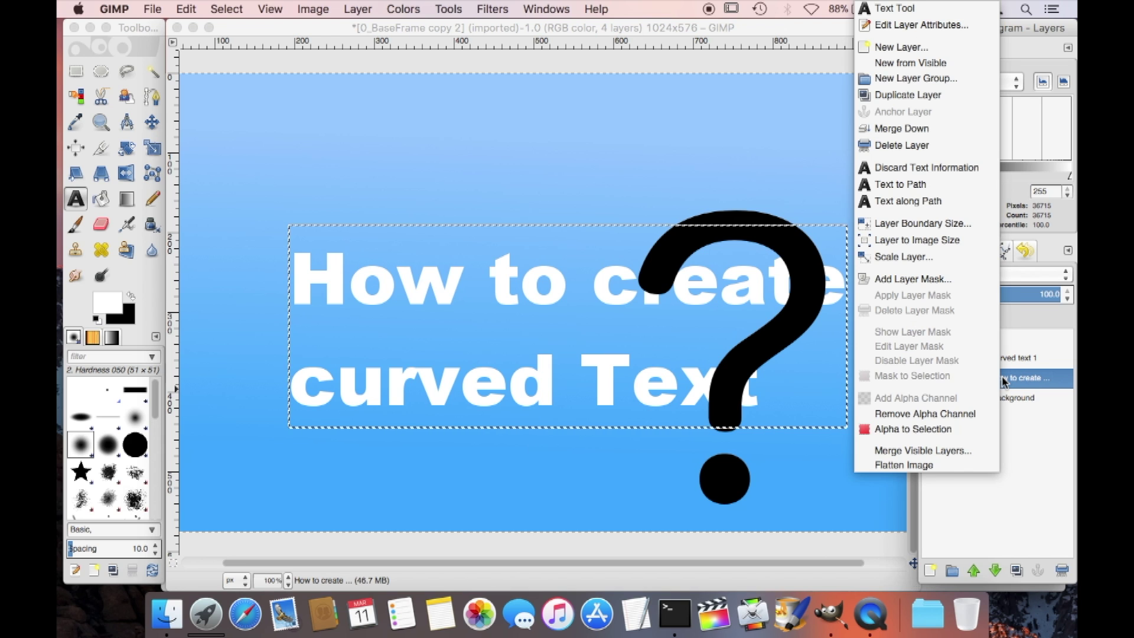
{"action": "left_click", "coordinate": [933, 204]}
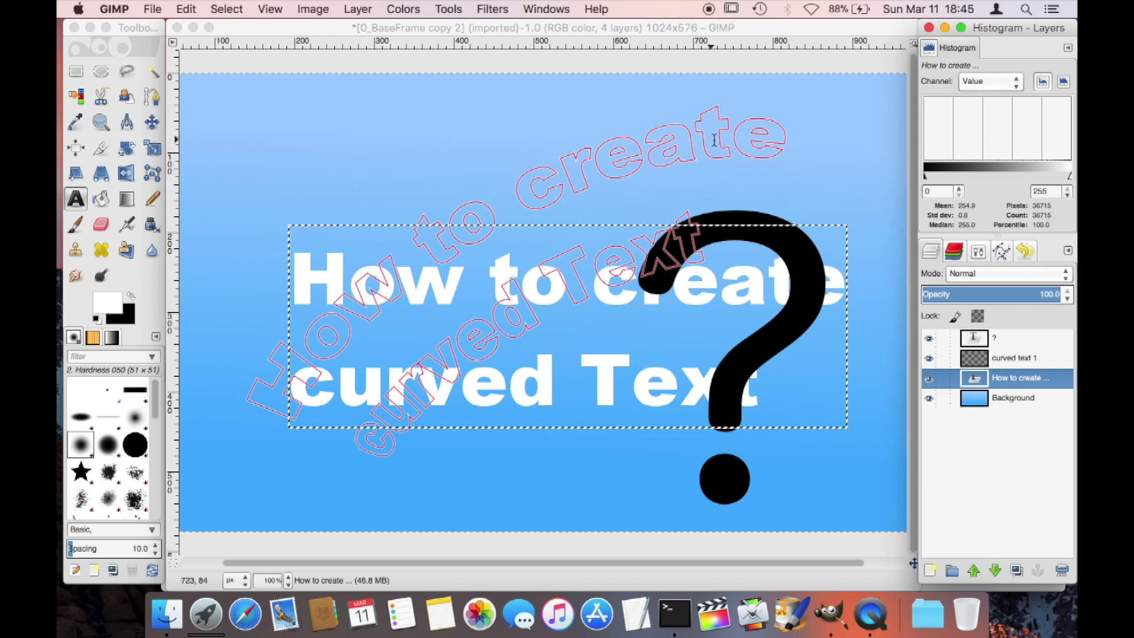
With curved text 1 active, list the paths and bring up actions for the lettering outline path.
{"action": "left_click", "coordinate": [1007, 360]}
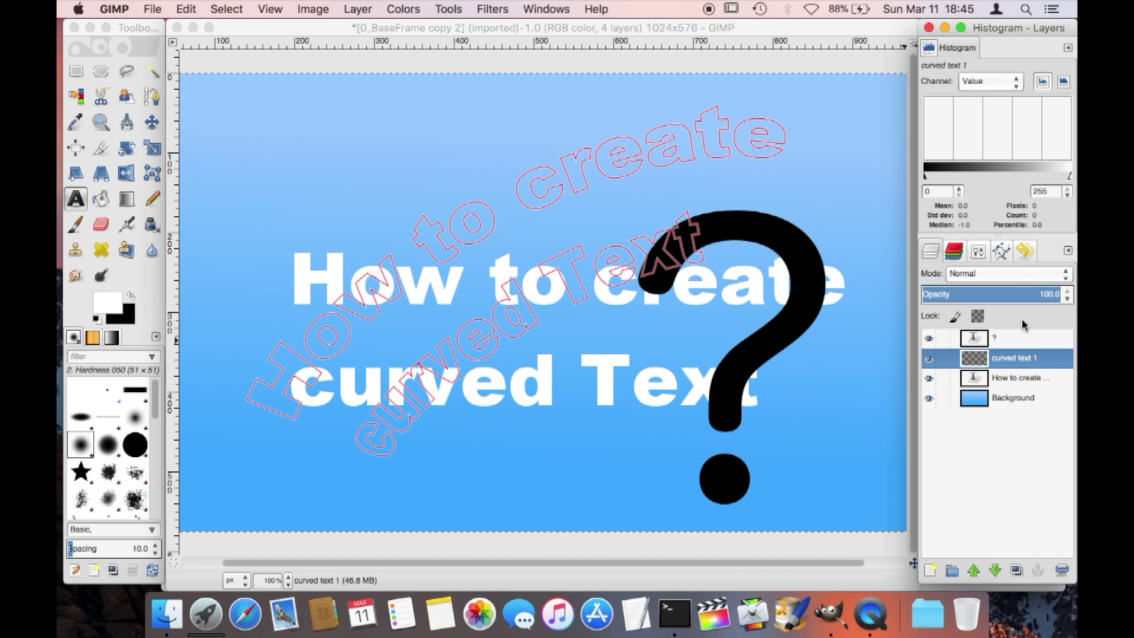
{"action": "left_click", "coordinate": [1002, 252]}
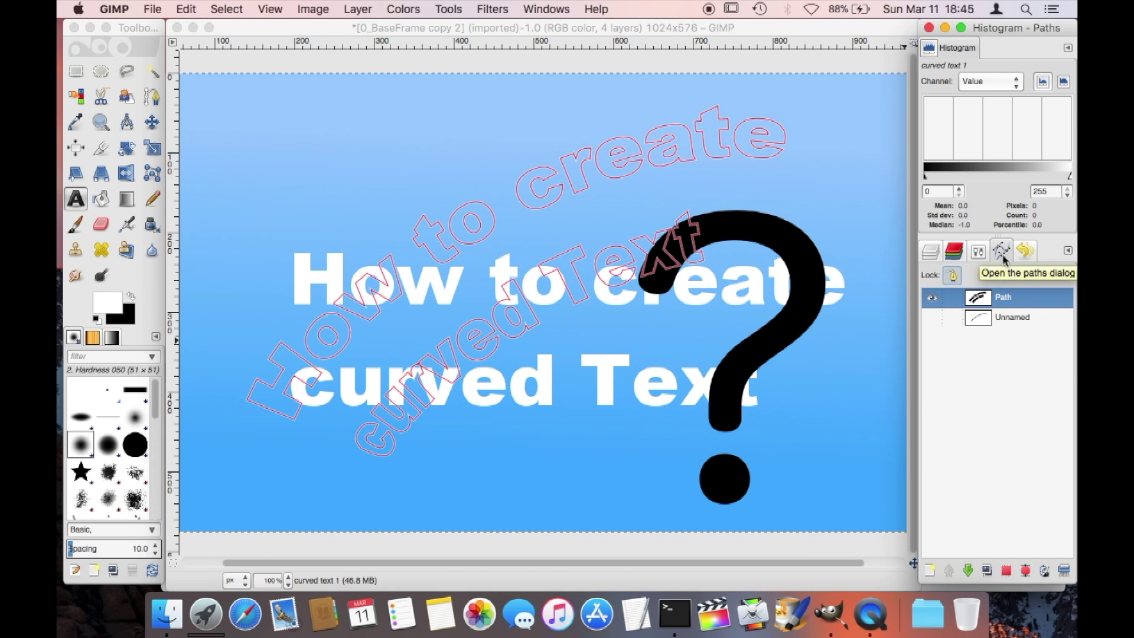
{"action": "right_click", "coordinate": [996, 302]}
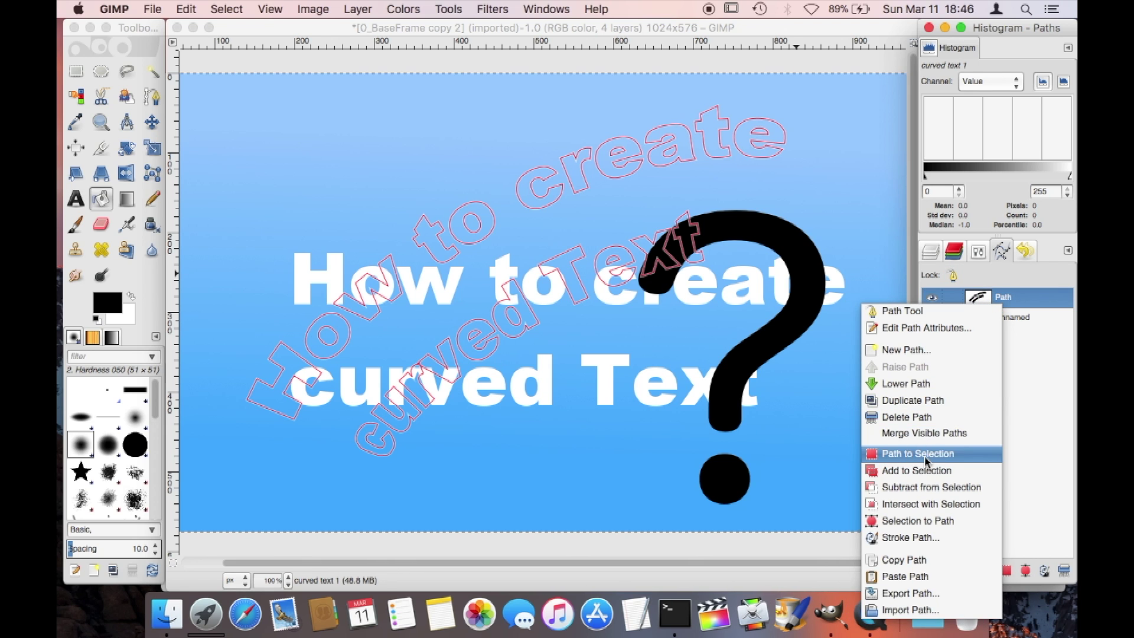
Turn the lettering outline path into a selection and bucket-fill it black on curved text 1.
{"action": "left_click", "coordinate": [927, 454]}
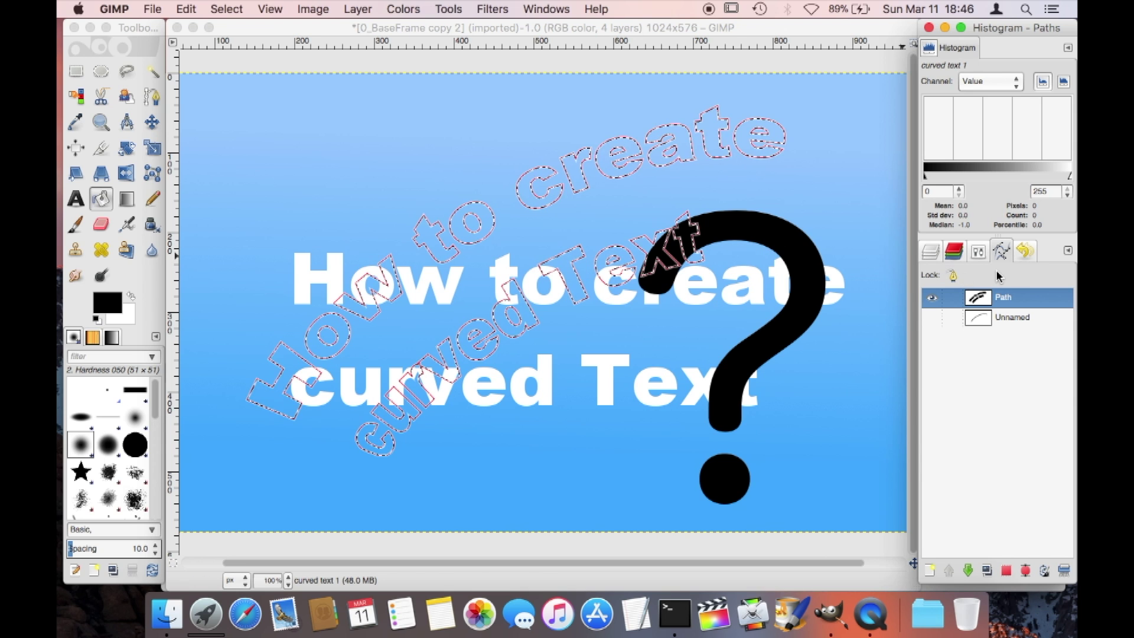
{"action": "left_click", "coordinate": [567, 165]}
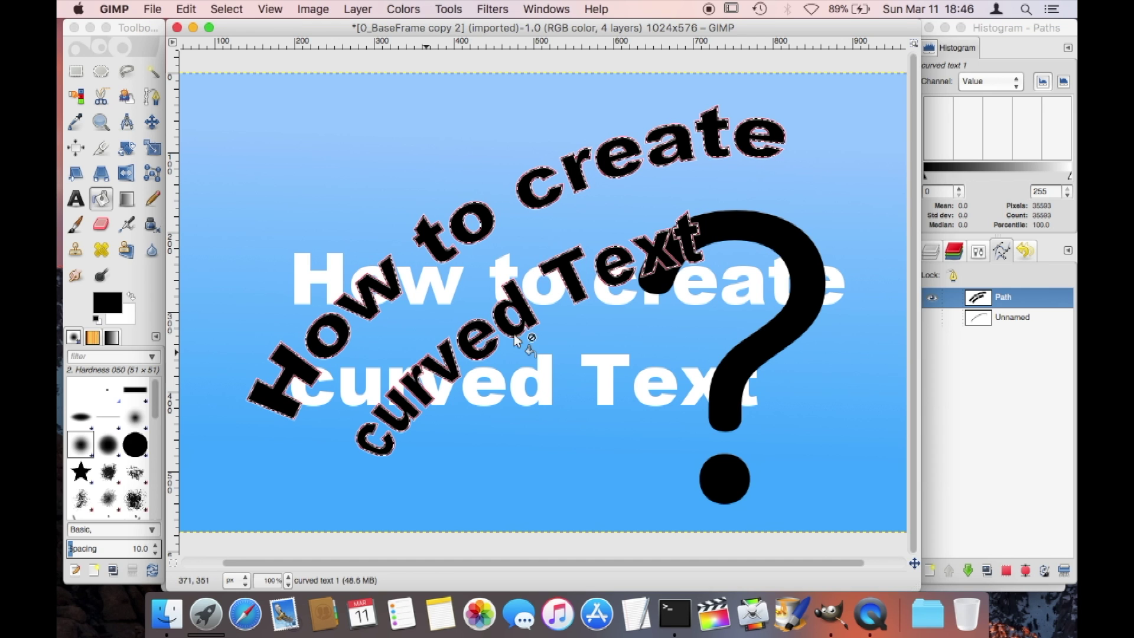
{"action": "left_click", "coordinate": [989, 352]}
{"action": "left_click", "coordinate": [930, 253]}
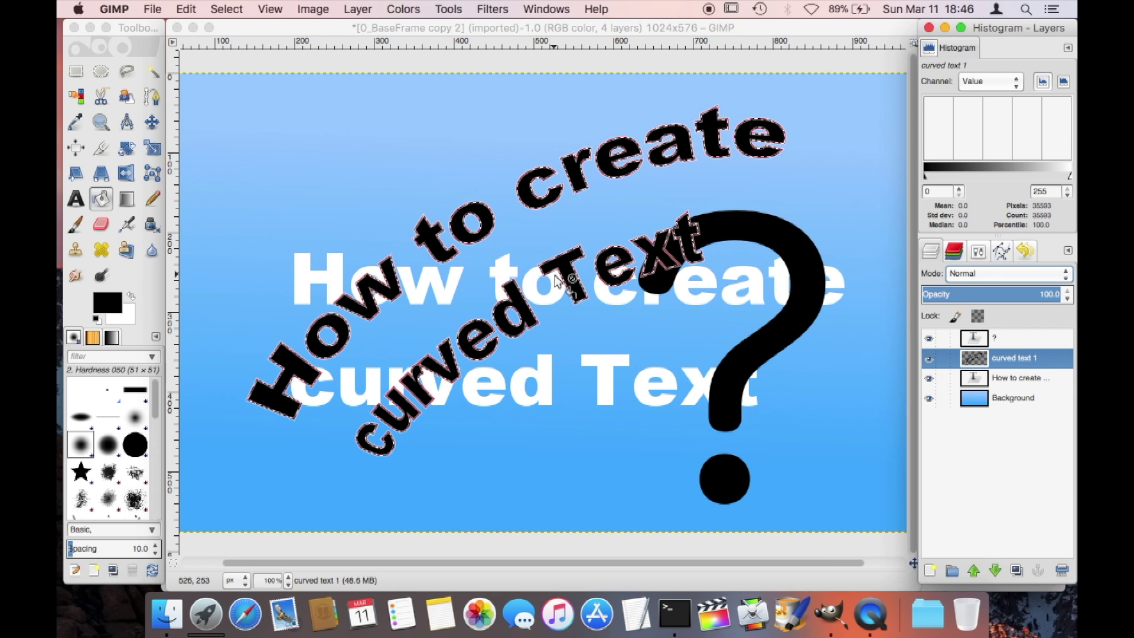
Move the curved text 1 layer slightly up and left, undoing an accidental extra move.
{"action": "left_click", "coordinate": [153, 123]}
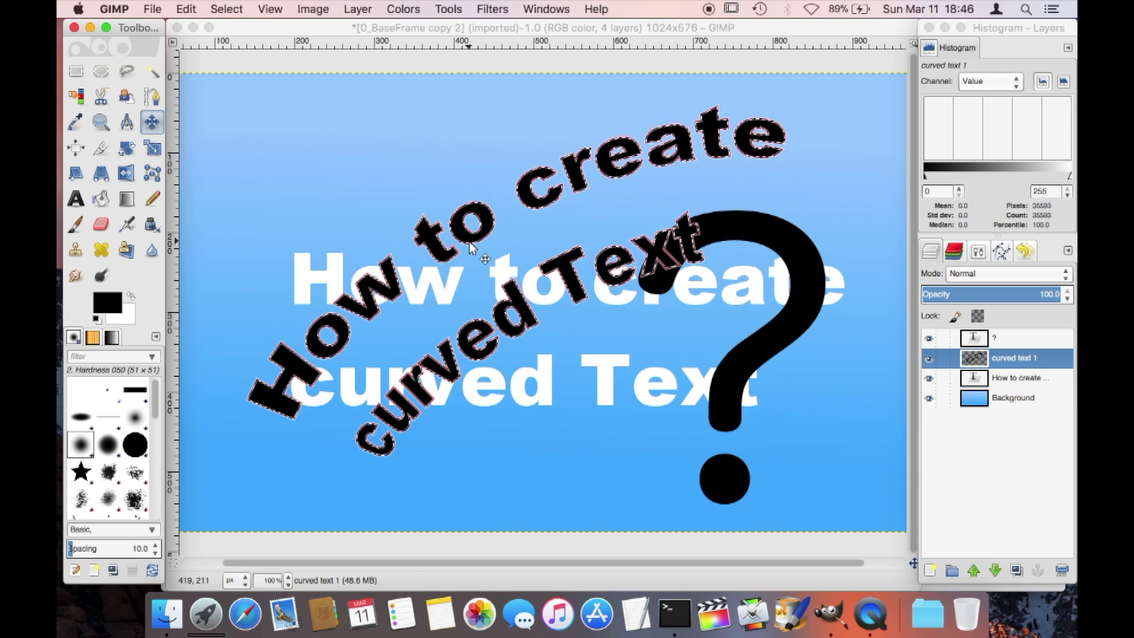
{"action": "left_click", "coordinate": [439, 248]}
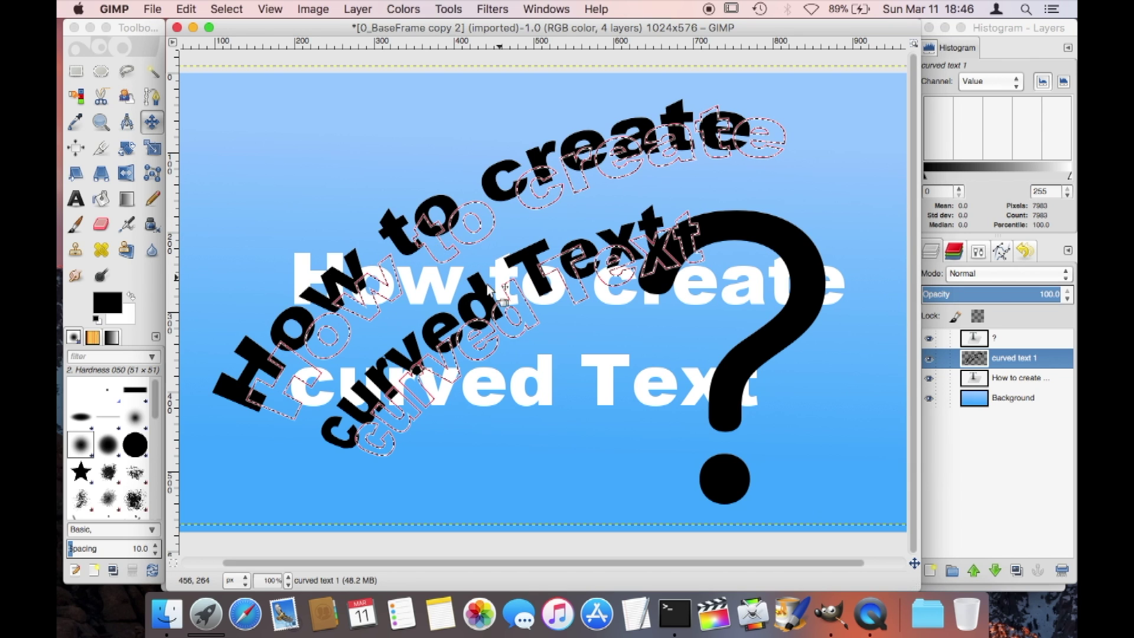
{"action": "left_click", "coordinate": [530, 258]}
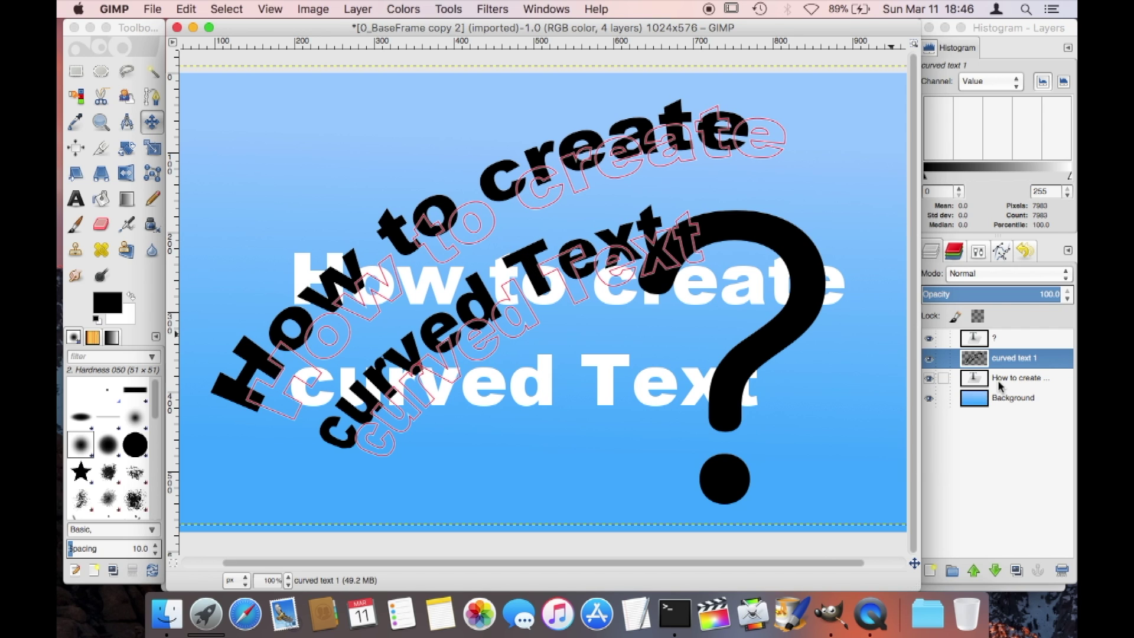
{"action": "key", "text": "super+z"}
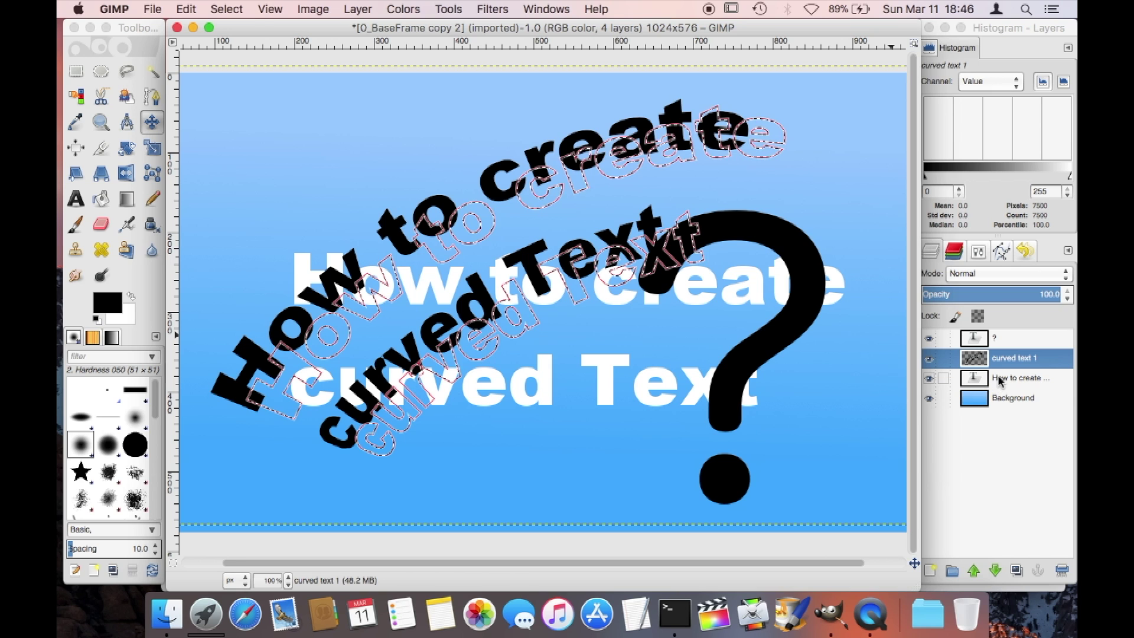
Add a transparent layer named 'curved text 2' above curved text 1 and make it active.
{"action": "right_click", "coordinate": [1004, 458]}
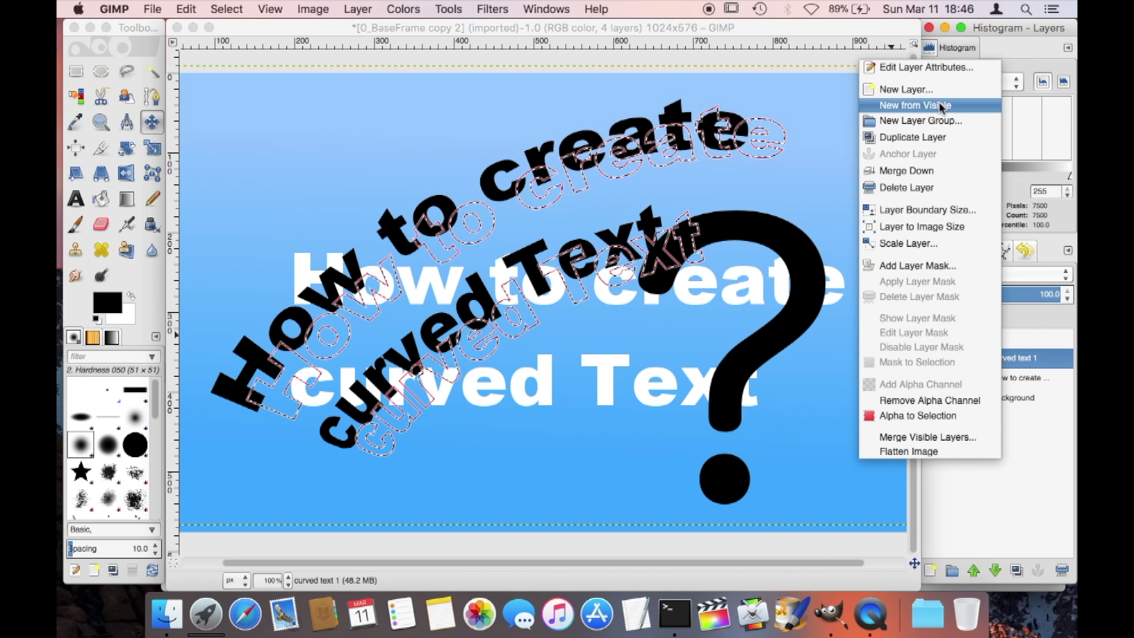
{"action": "left_click", "coordinate": [922, 90]}
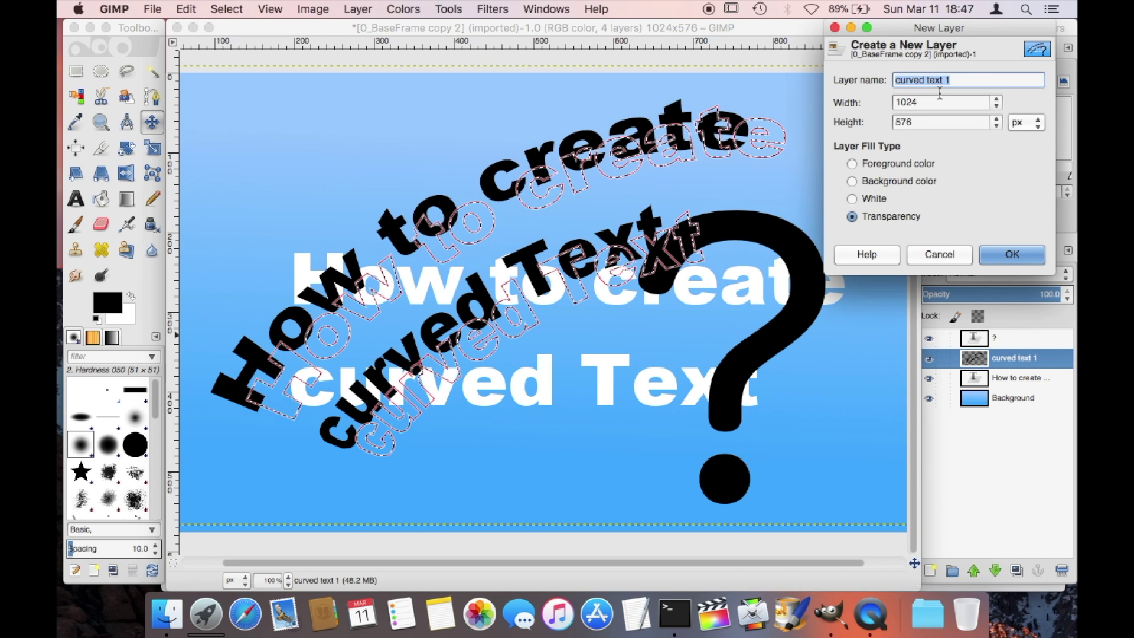
{"action": "type", "text": "curved text 2"}
{"action": "key", "text": "Return"}
{"action": "left_click", "coordinate": [1012, 367]}
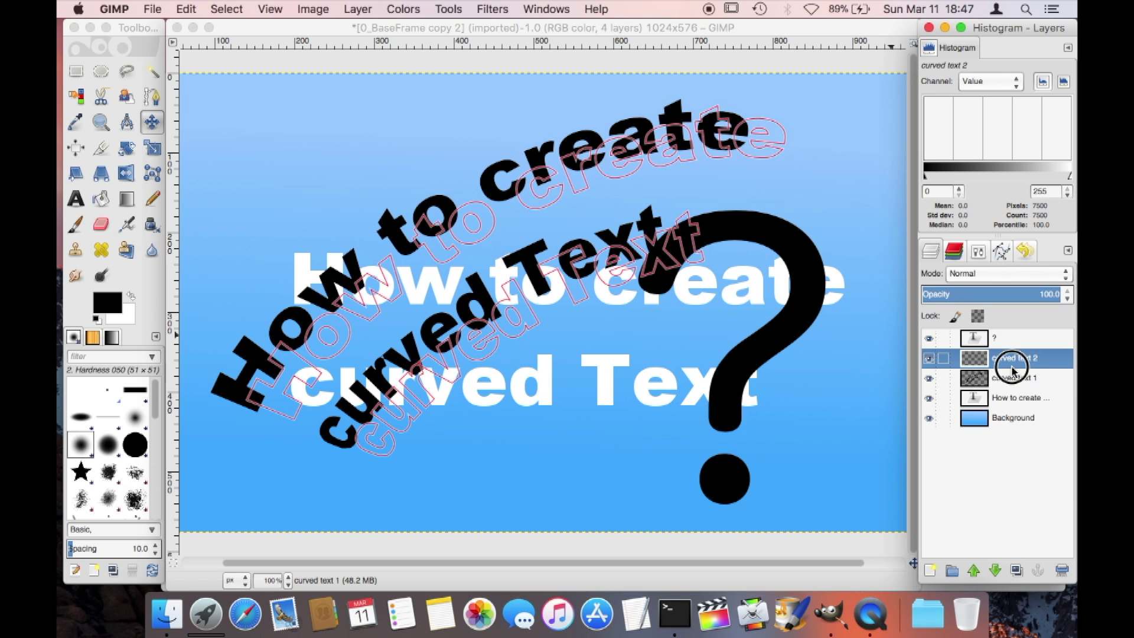
{"action": "left_click", "coordinate": [1000, 251]}
Convert the text path to a selection and bucket-fill it with white on the curved text 2 layer.
{"action": "right_click", "coordinate": [1001, 300]}
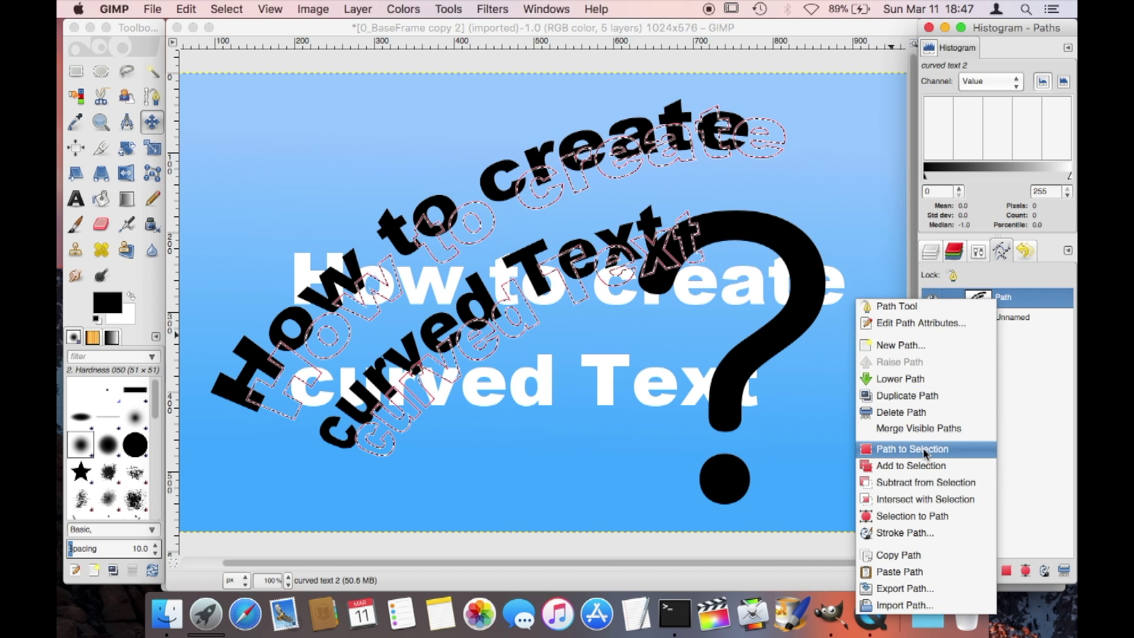
{"action": "left_click", "coordinate": [926, 452]}
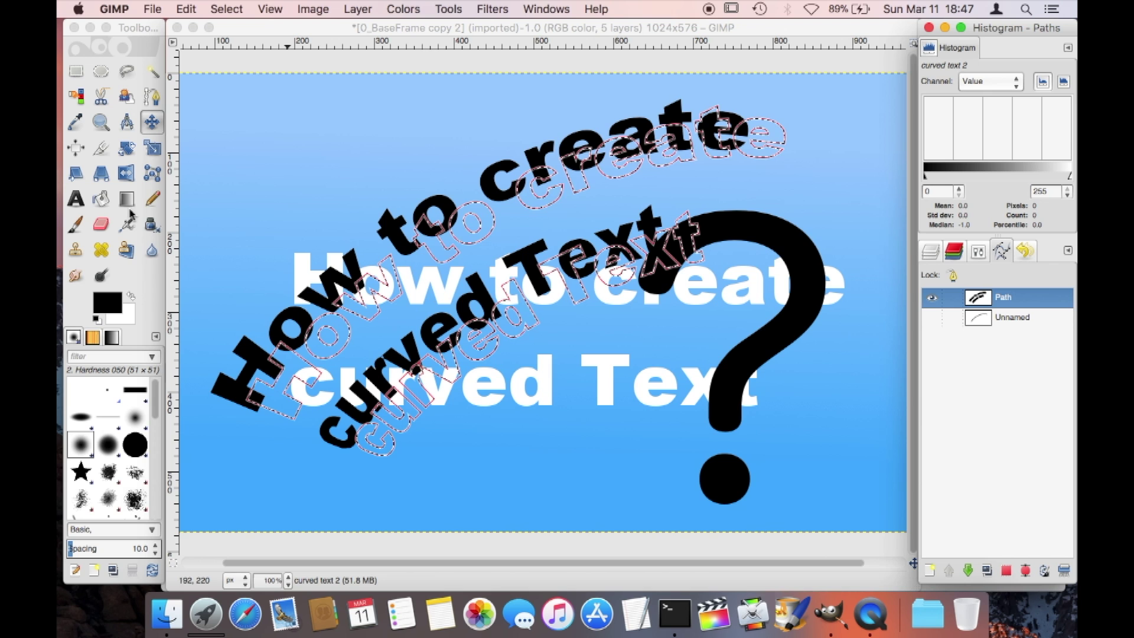
{"action": "left_click", "coordinate": [101, 204]}
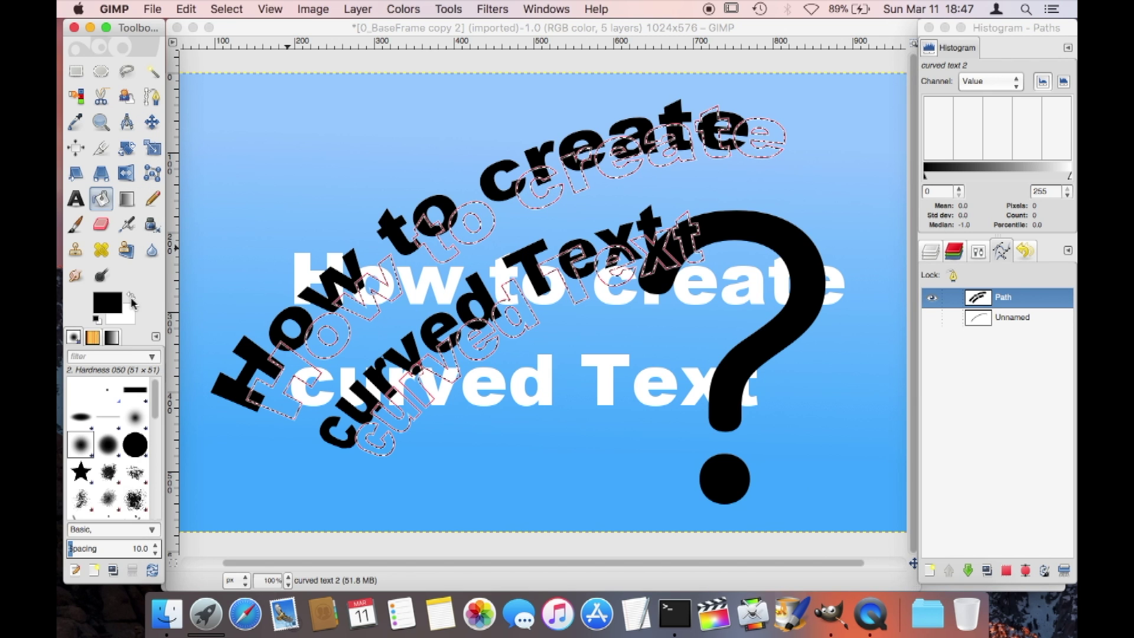
{"action": "left_click", "coordinate": [131, 295]}
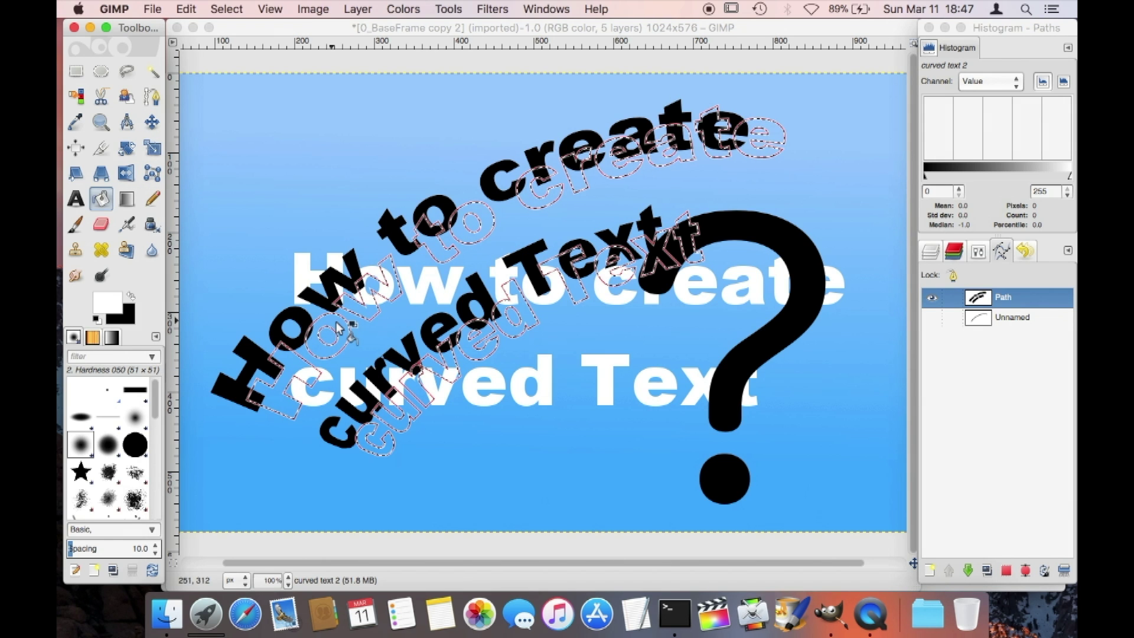
{"action": "left_click", "coordinate": [329, 321]}
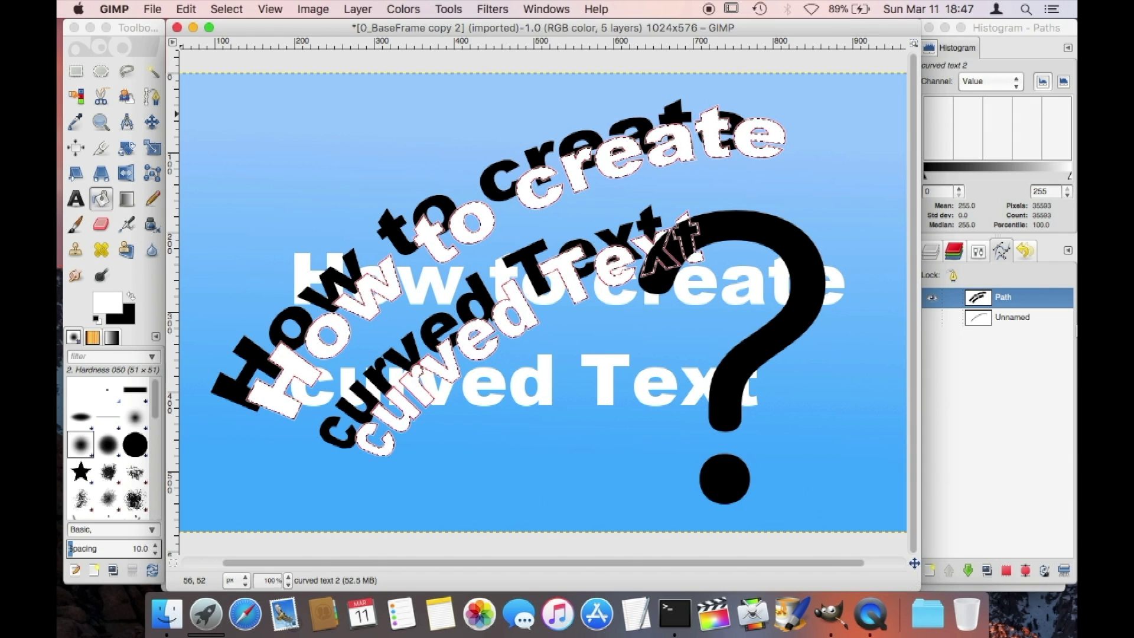
{"action": "left_click", "coordinate": [932, 252]}
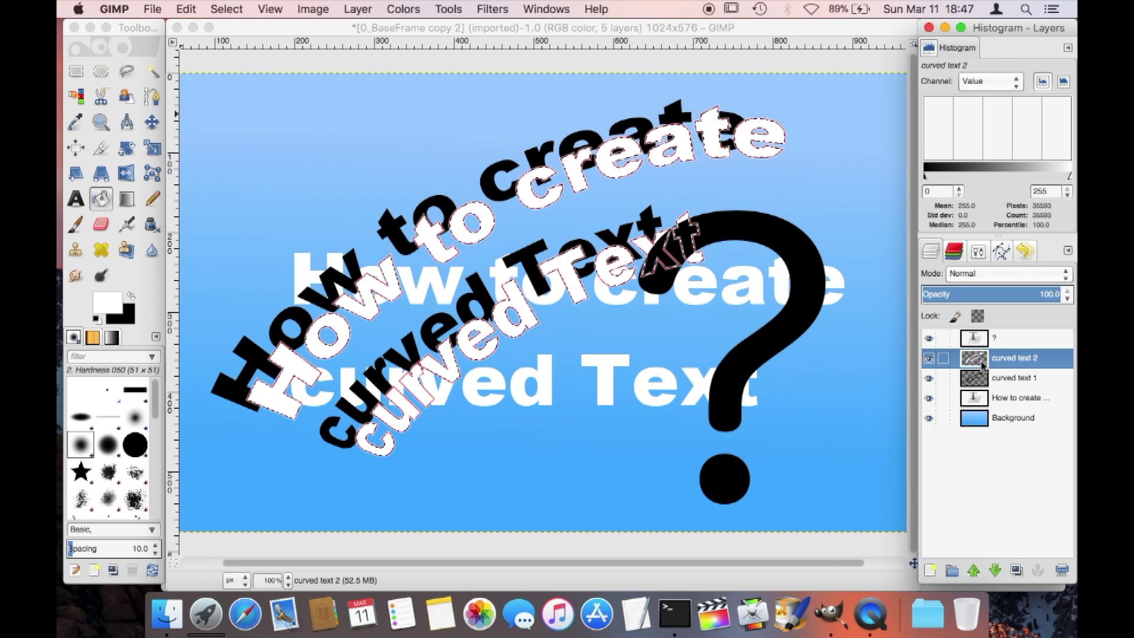
Shift the white curved text about 25 px left and 29 px up with the Move tool.
{"action": "left_click", "coordinate": [152, 122]}
{"action": "left_click_drag", "start_coordinate": [360, 299], "coordinate": [331, 294]}
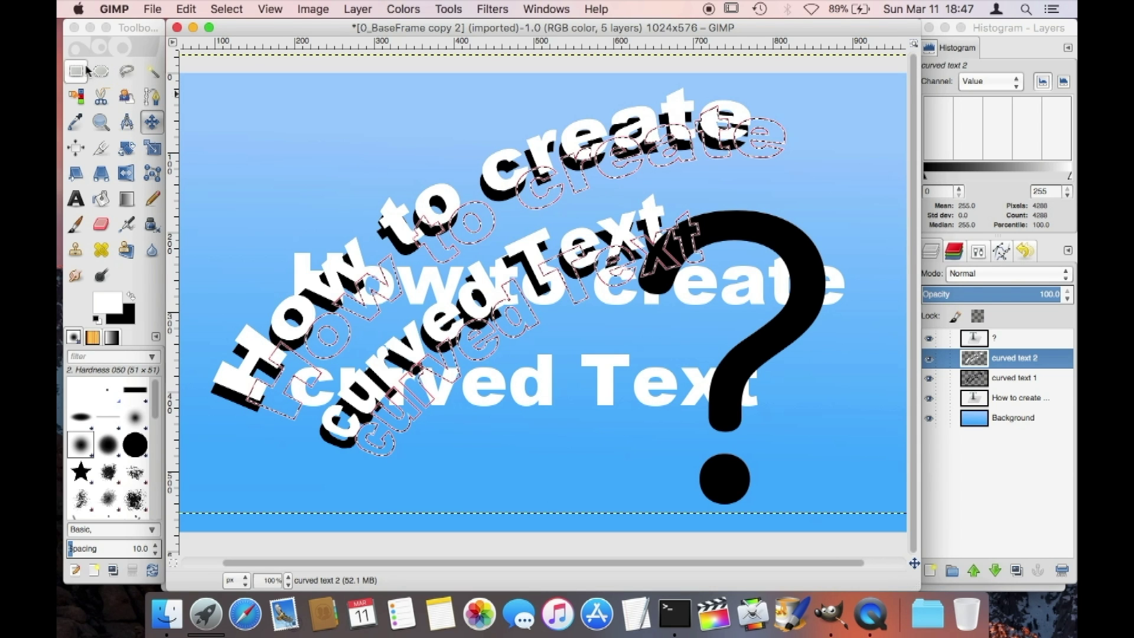
Clear the selection with Select > None.
{"action": "right_click", "coordinate": [527, 424]}
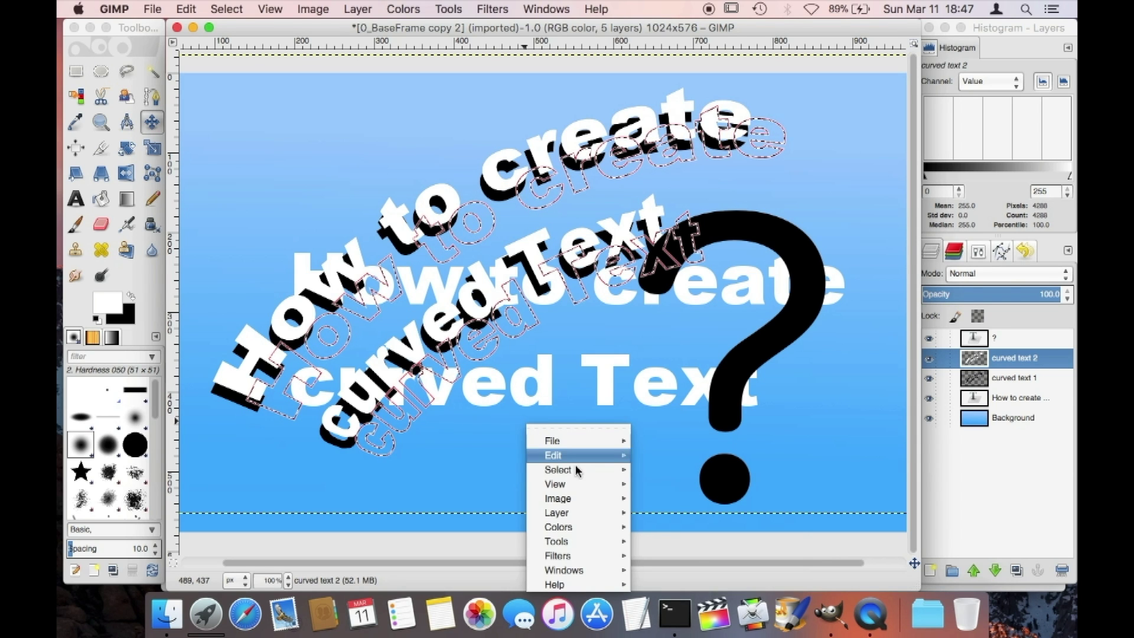
{"action": "mouse_move", "coordinate": [594, 471]}
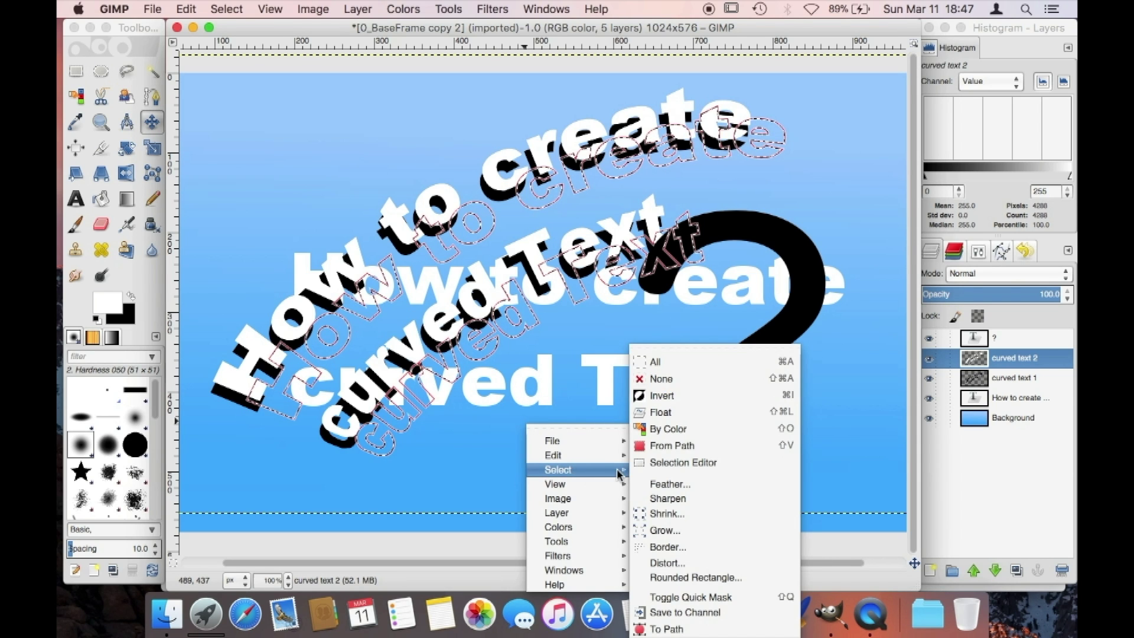
{"action": "left_click", "coordinate": [671, 379]}
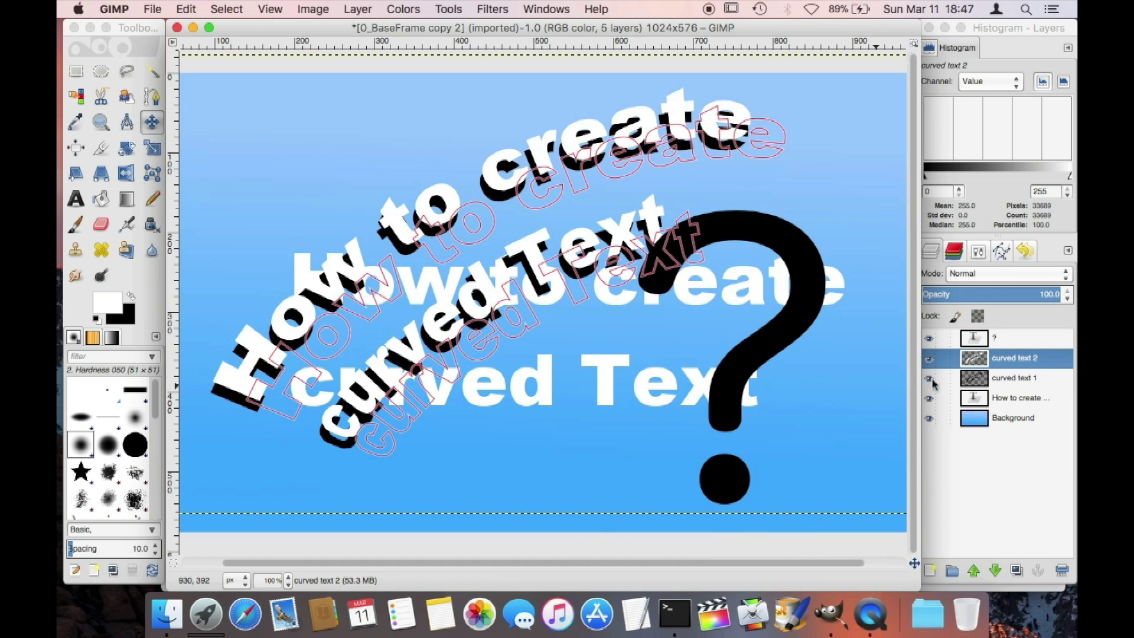
Hide the text path outline and the original straight 'How to create' text layer.
{"action": "left_click", "coordinate": [1003, 253]}
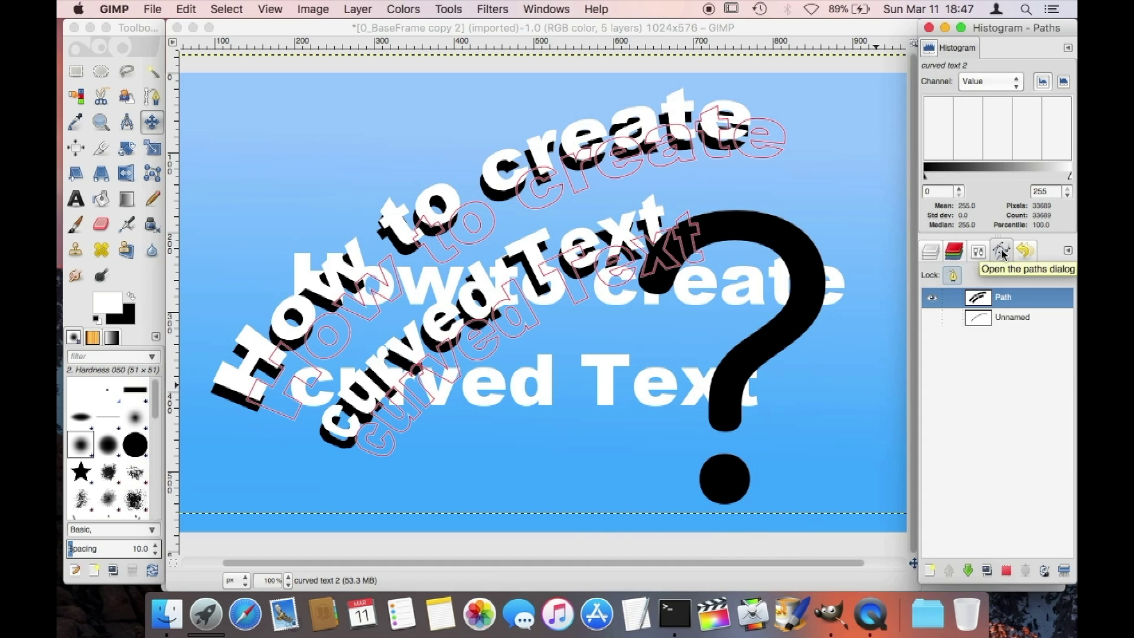
{"action": "left_click", "coordinate": [932, 299]}
{"action": "left_click", "coordinate": [932, 251]}
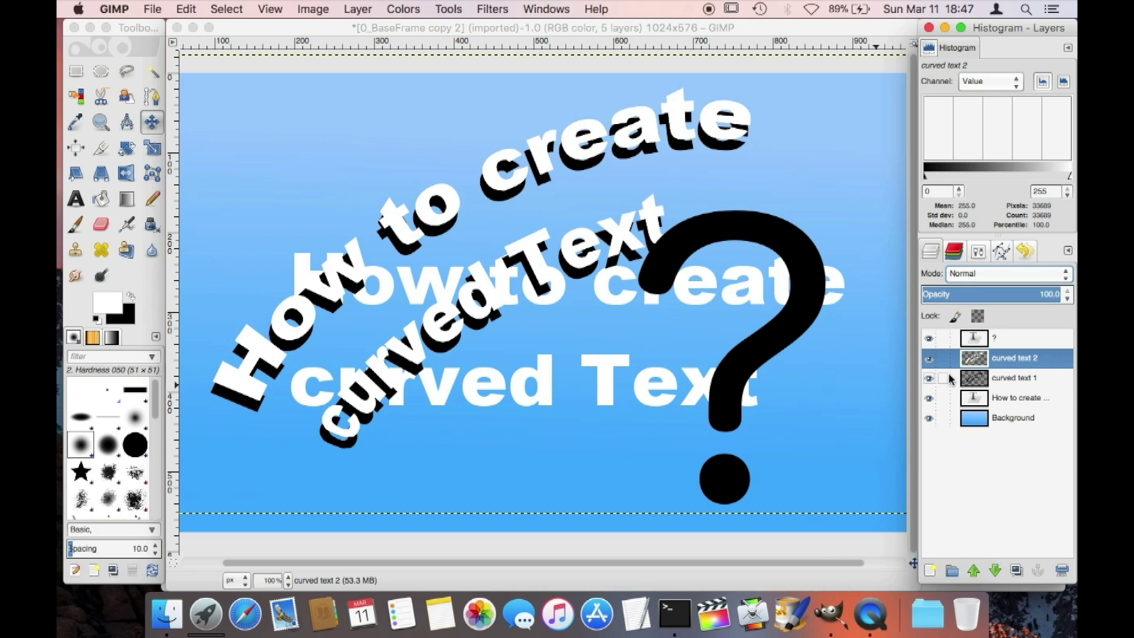
{"action": "left_click", "coordinate": [929, 398]}
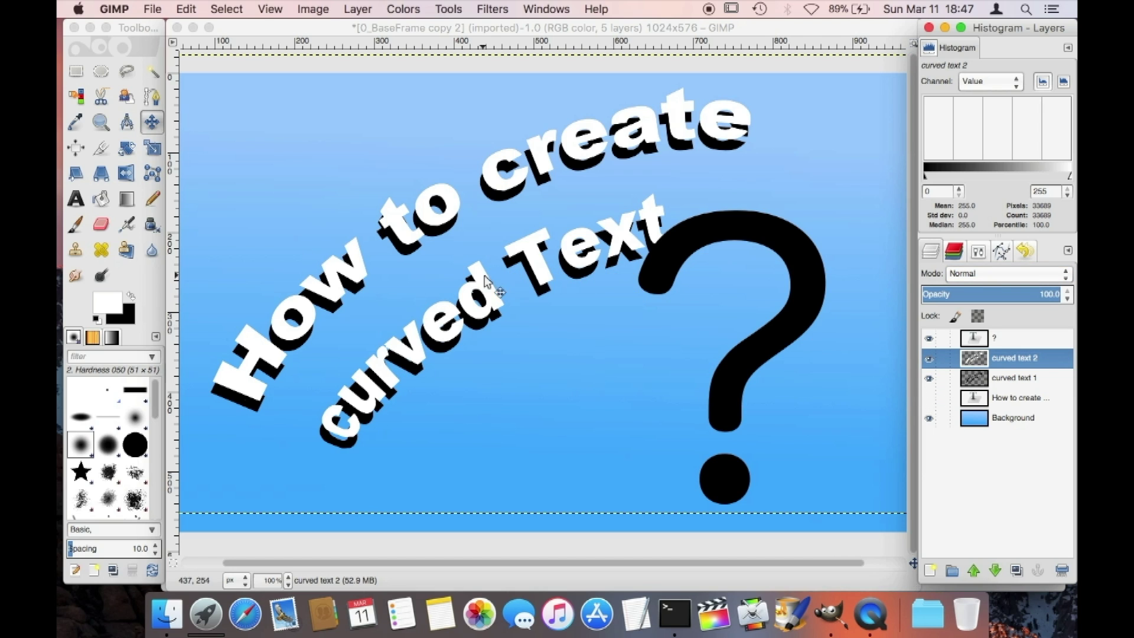
{"action": "left_click", "coordinate": [603, 359]}
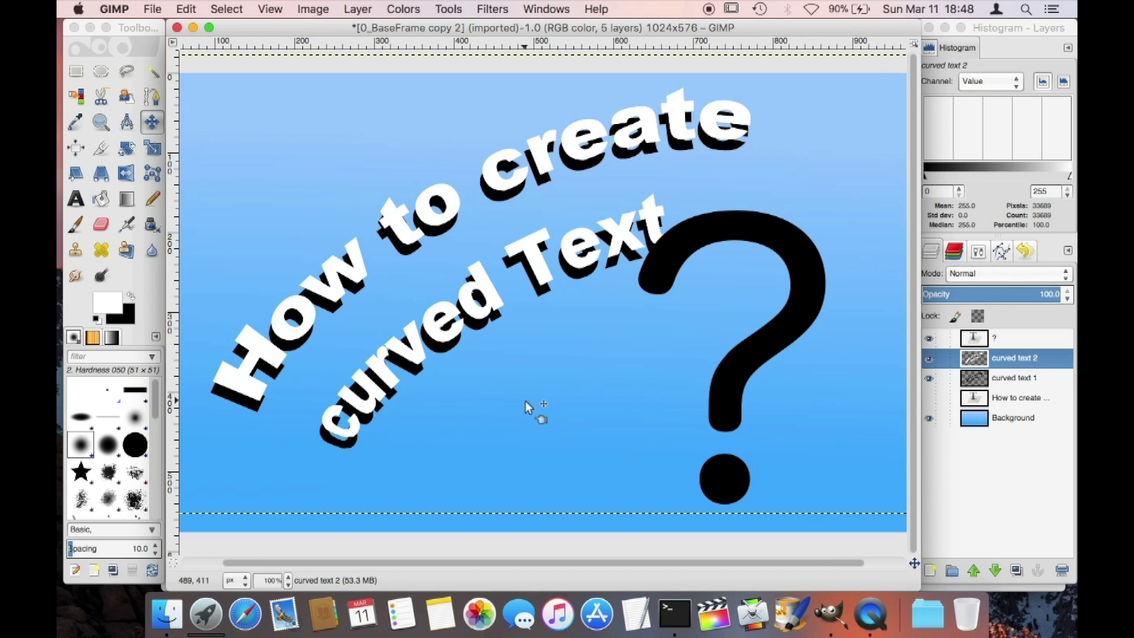